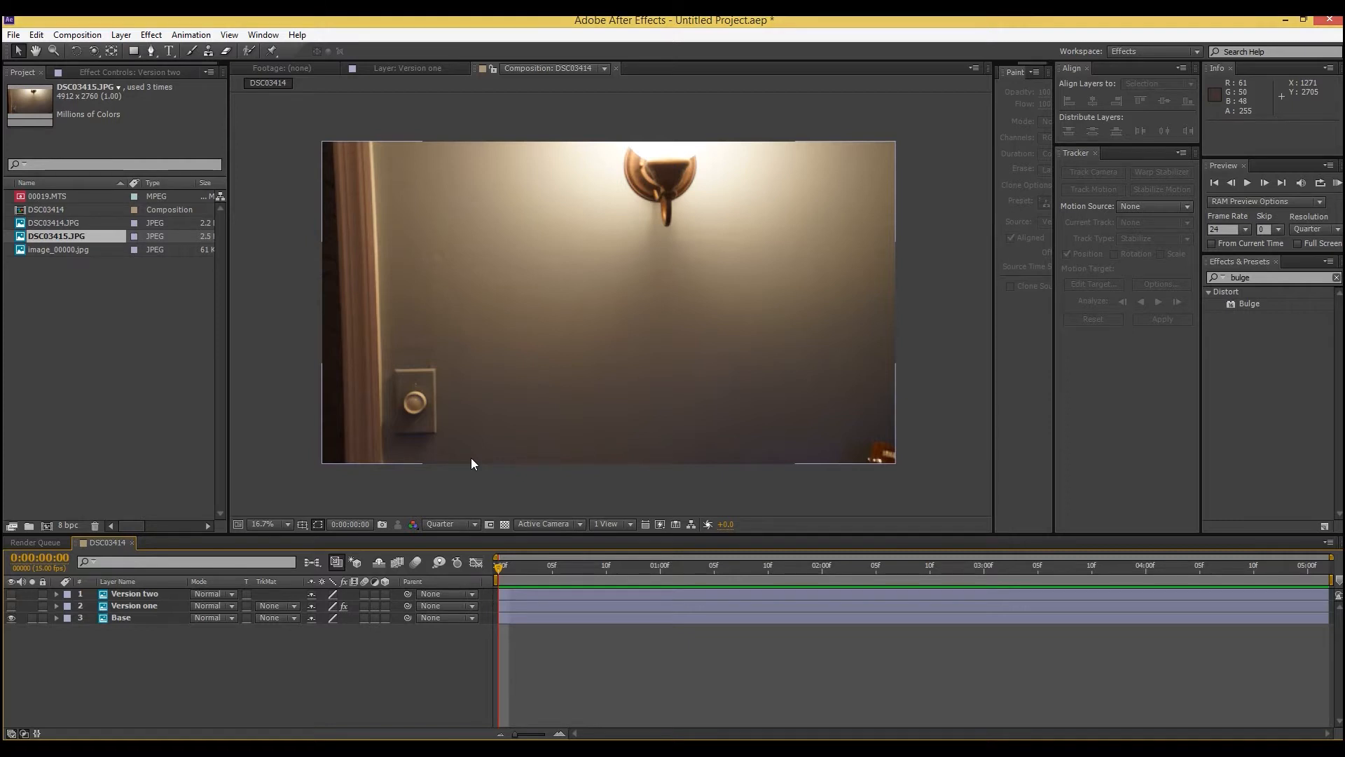
# - Compare the Version one and Version two layers against the Base layer by toggling their visibility
pyautogui.click(448, 470)
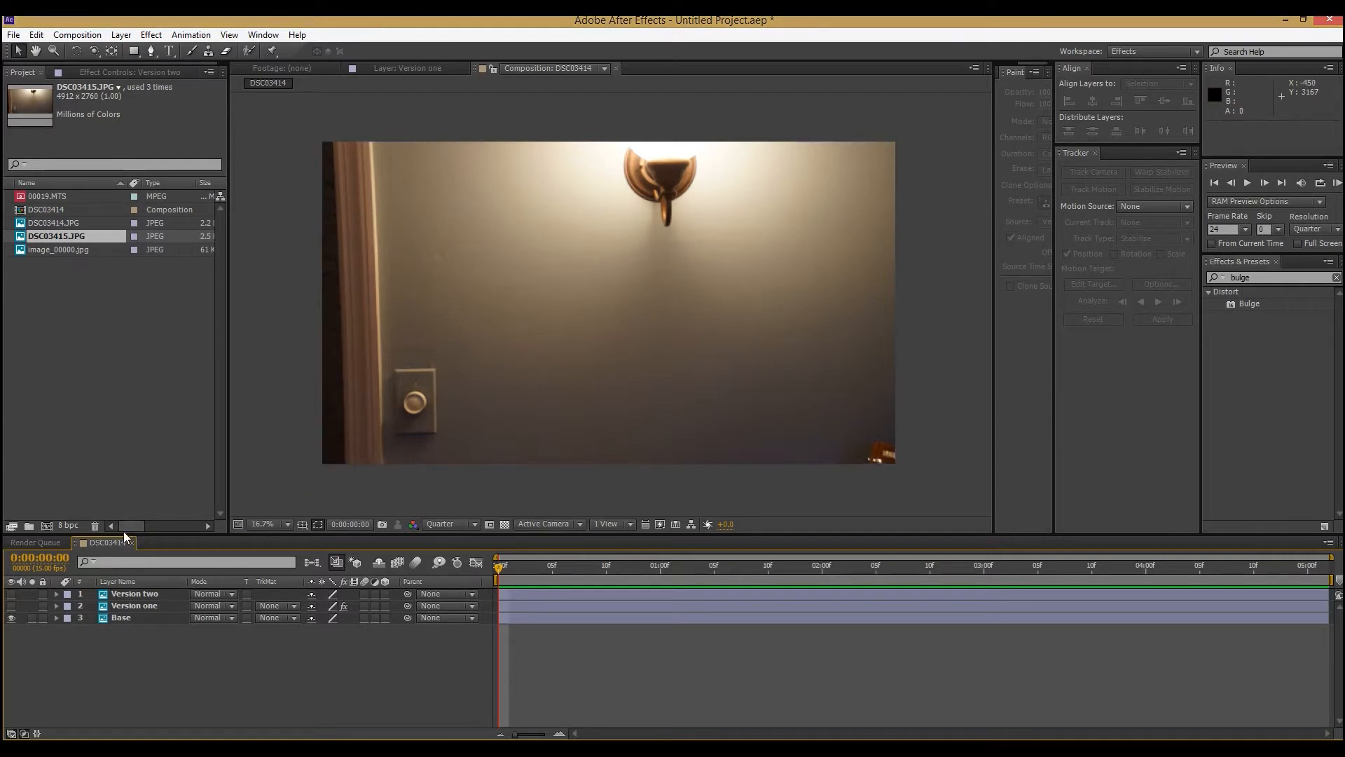
pyautogui.click(11, 606)
pyautogui.click(11, 606)
pyautogui.click(11, 594)
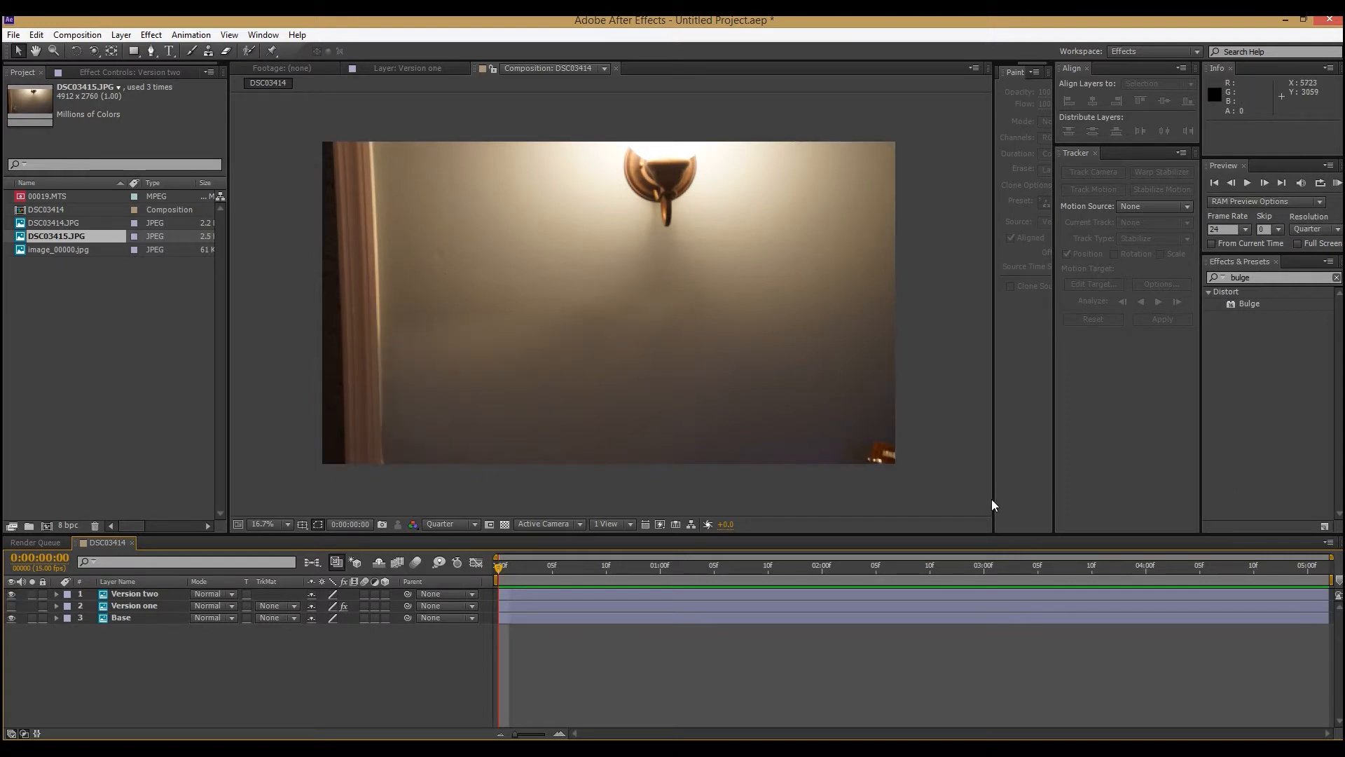
pyautogui.click(10, 595)
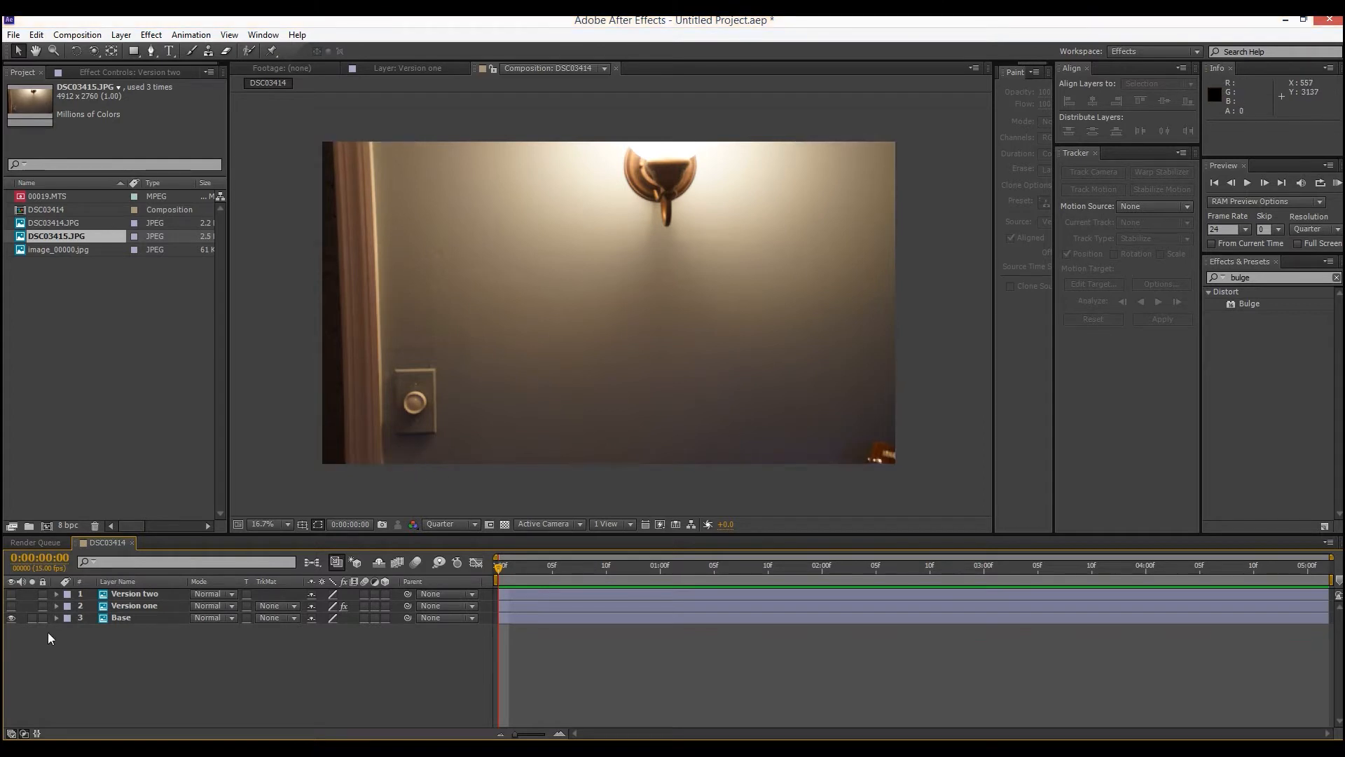
pyautogui.click(10, 593)
pyautogui.click(10, 593)
# - Create a new composition from the DSC03415.JPG footage
pyautogui.moveTo(64, 236); pyautogui.dragTo(46, 525)
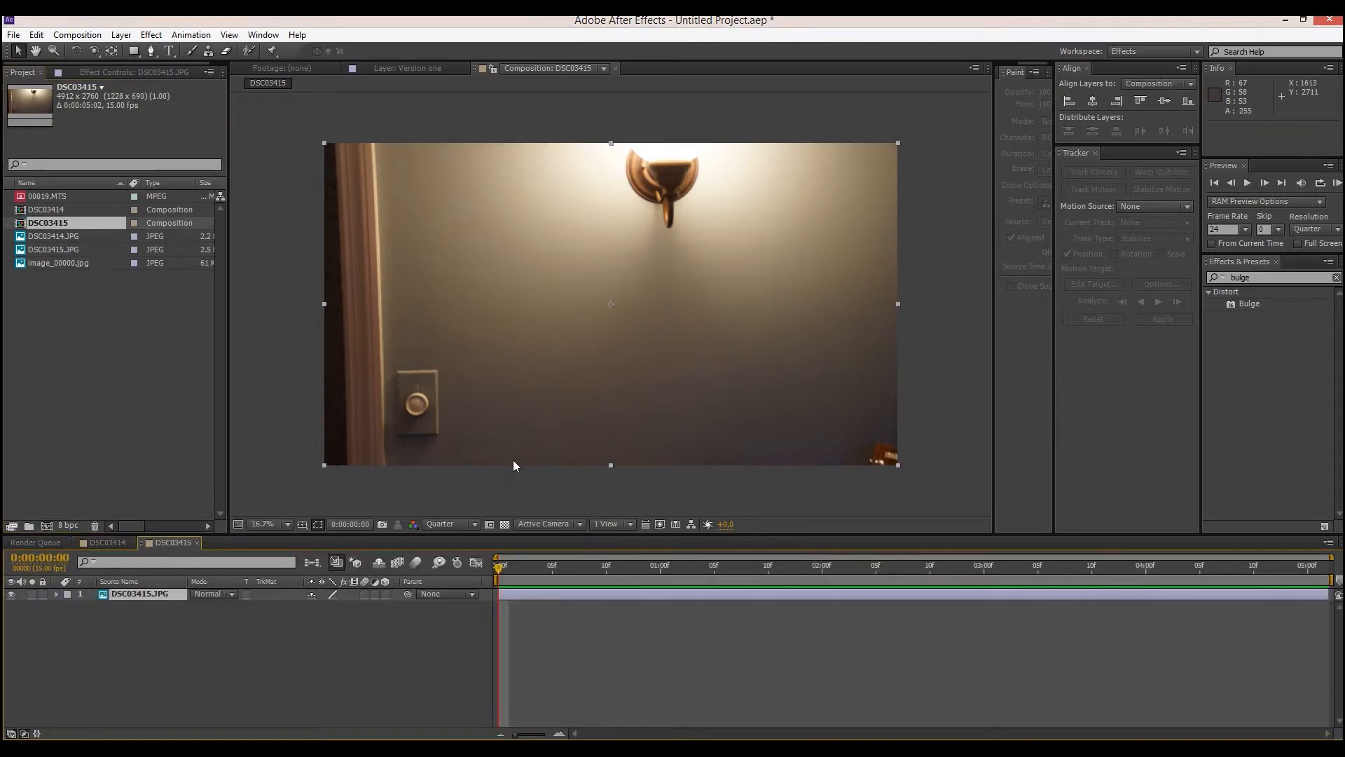
pyautogui.click(495, 508)
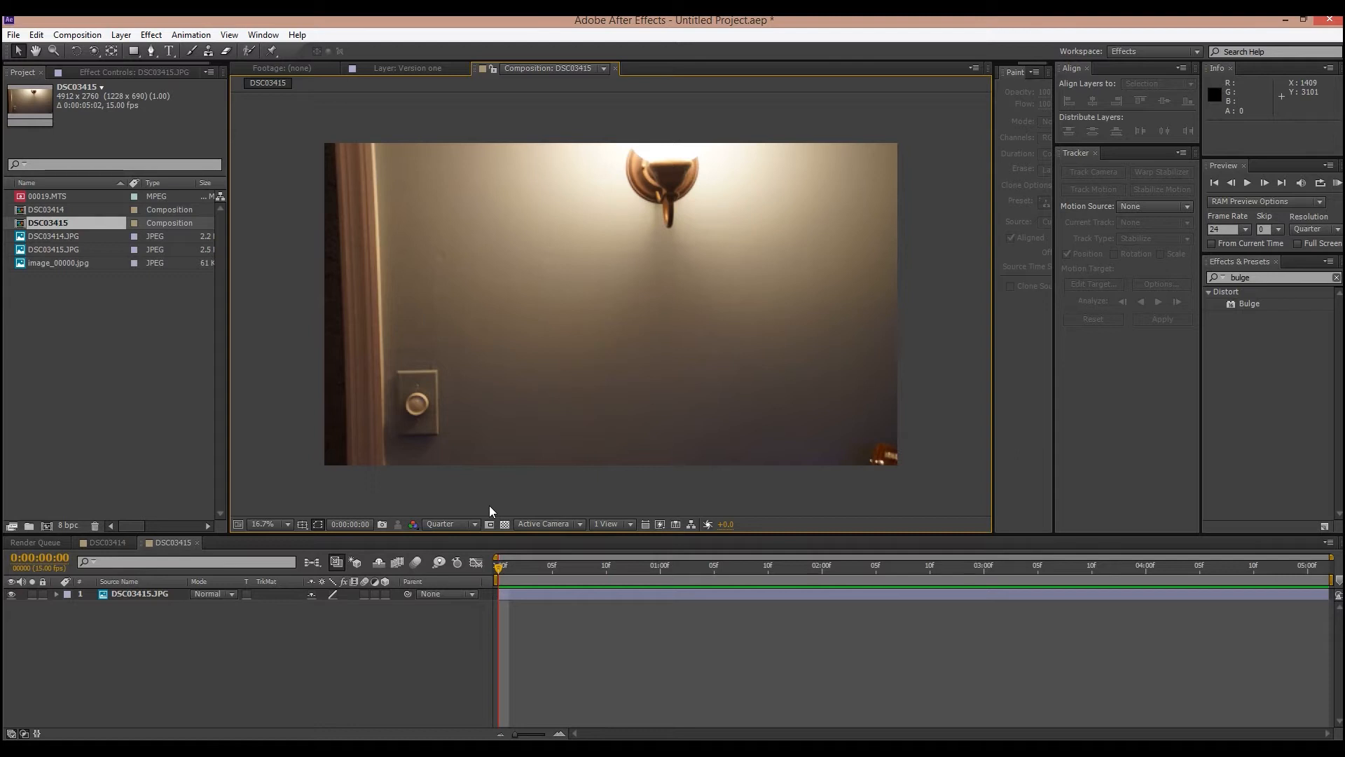
# - Duplicate the DSC03415.JPG layer and open the copy in the layer view with the Clone Stamp tool
pyautogui.click(140, 595)
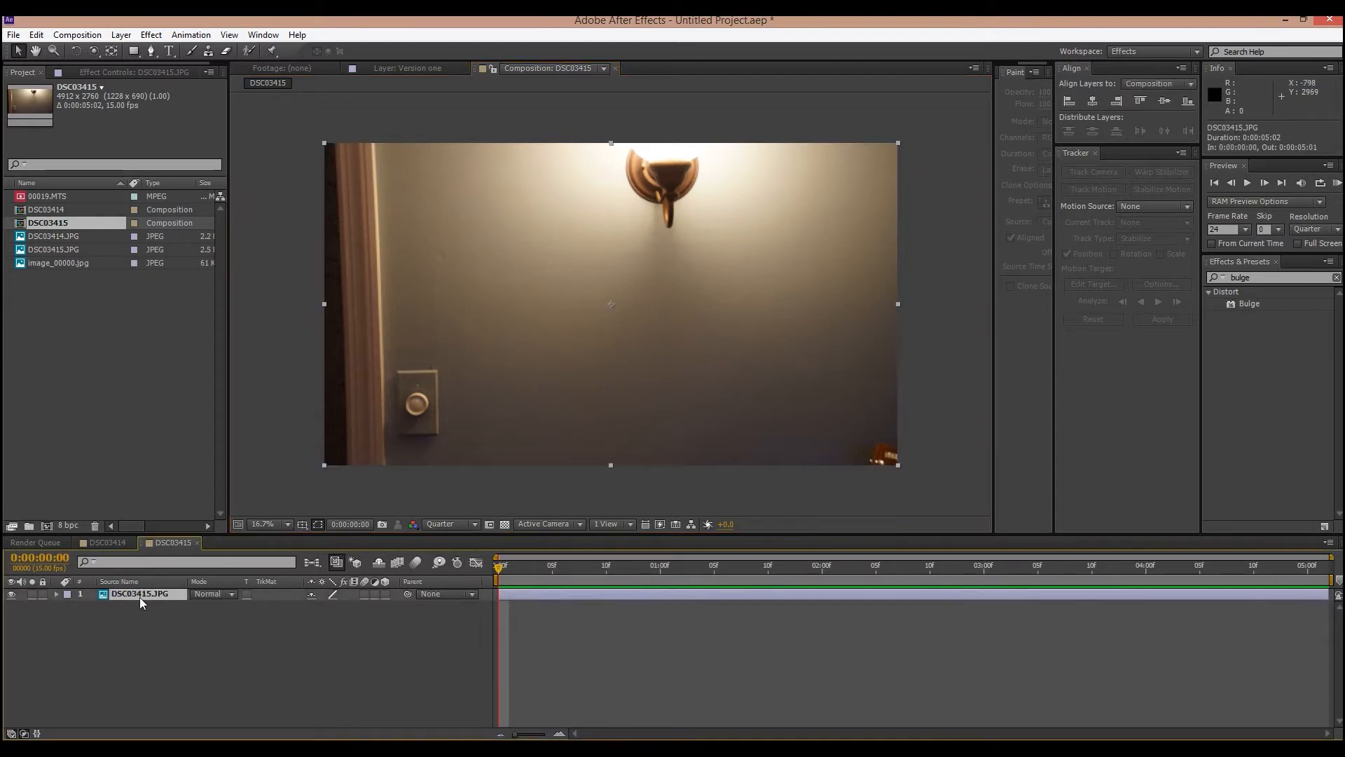
pyautogui.hotkey('ctrl', 'd')
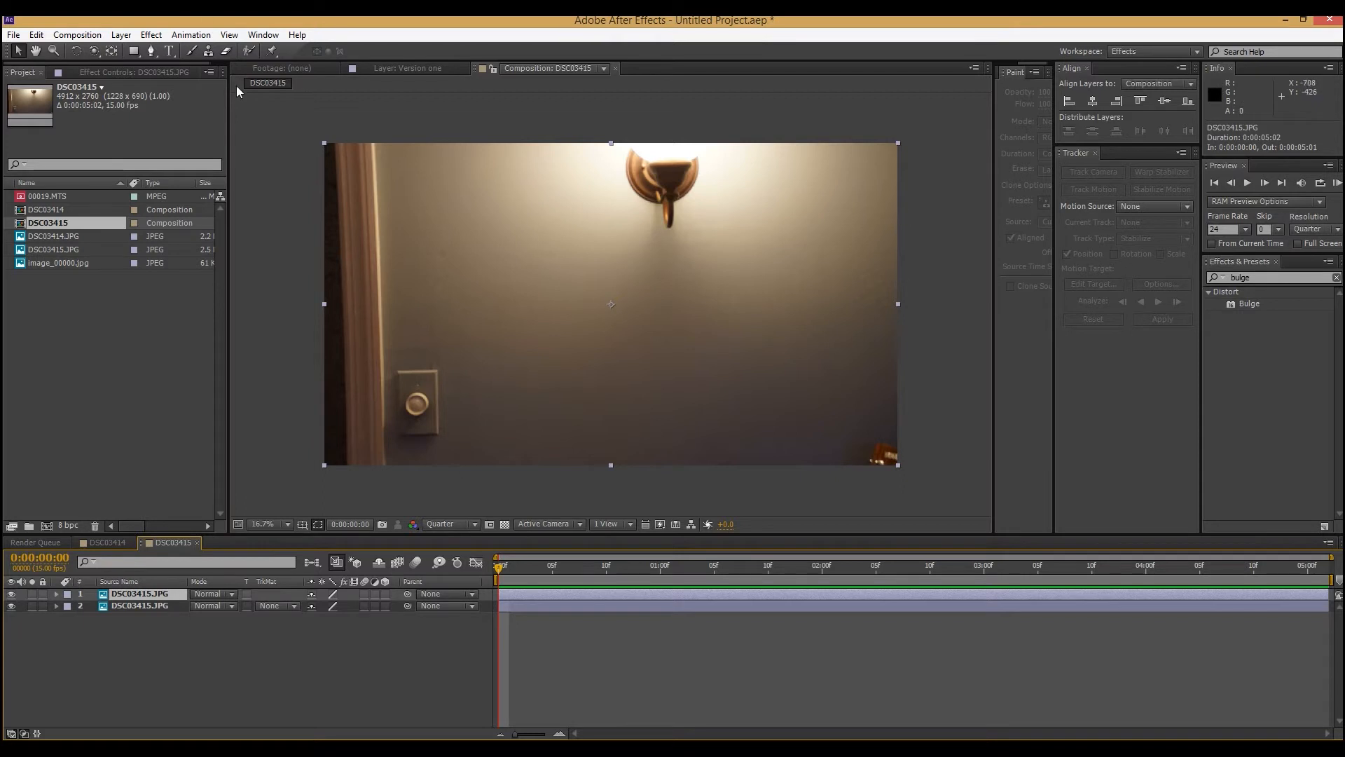
pyautogui.click(210, 51)
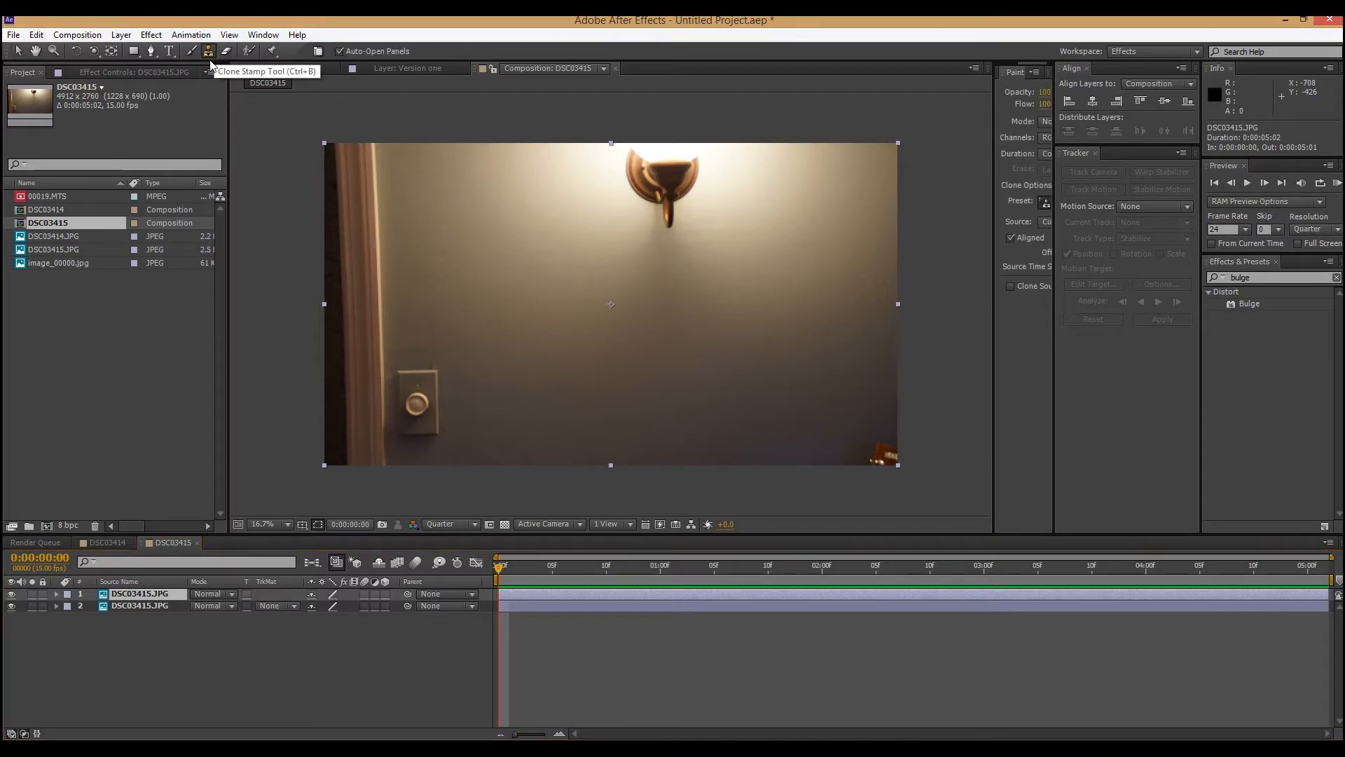
pyautogui.click(160, 598)
pyautogui.doubleClick(160, 597)
pyautogui.scroll(-1, 538, 348)
pyautogui.scroll(1, 540, 348)
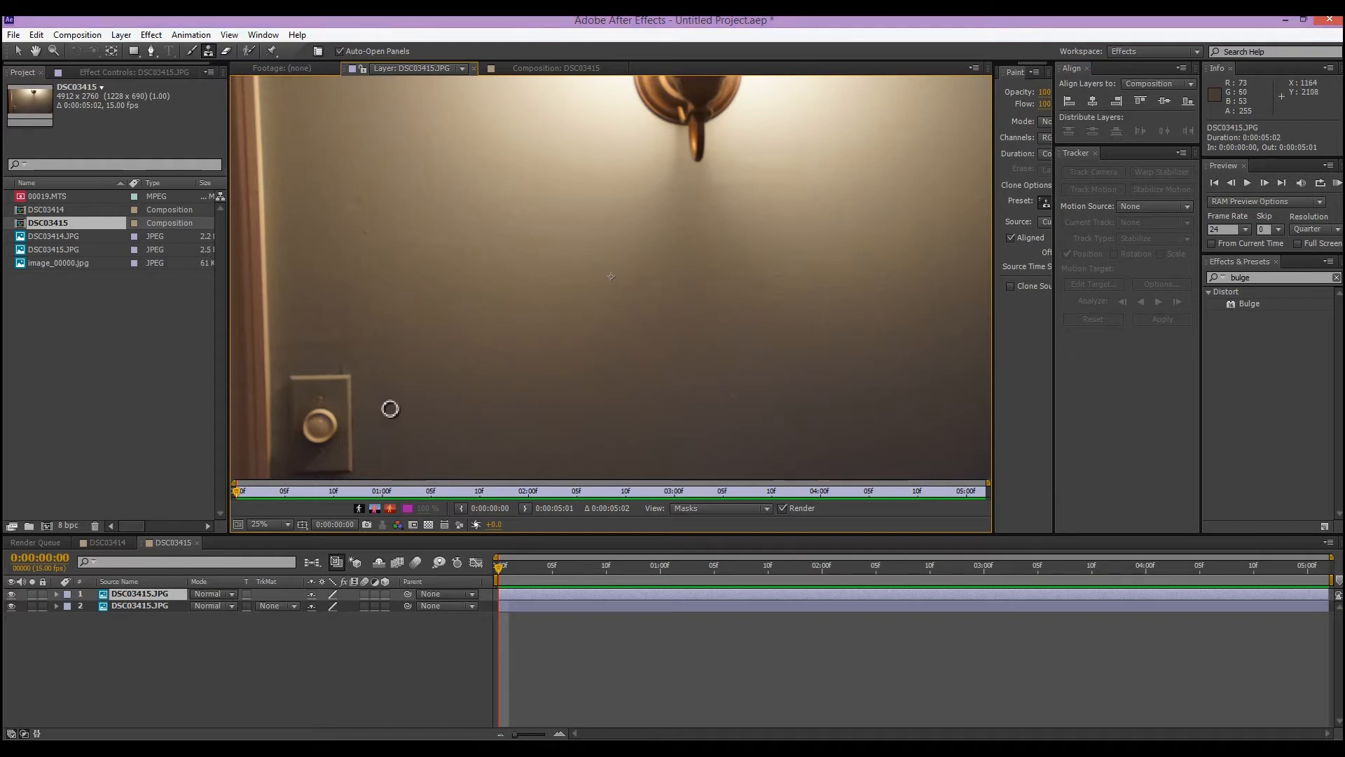
# - Try to paint out the light switch by clone-stamping the plain wall beside it, and inspect the strokes up close
pyautogui.keyDown('alt'); pyautogui.click(524, 418); pyautogui.keyUp('alt')
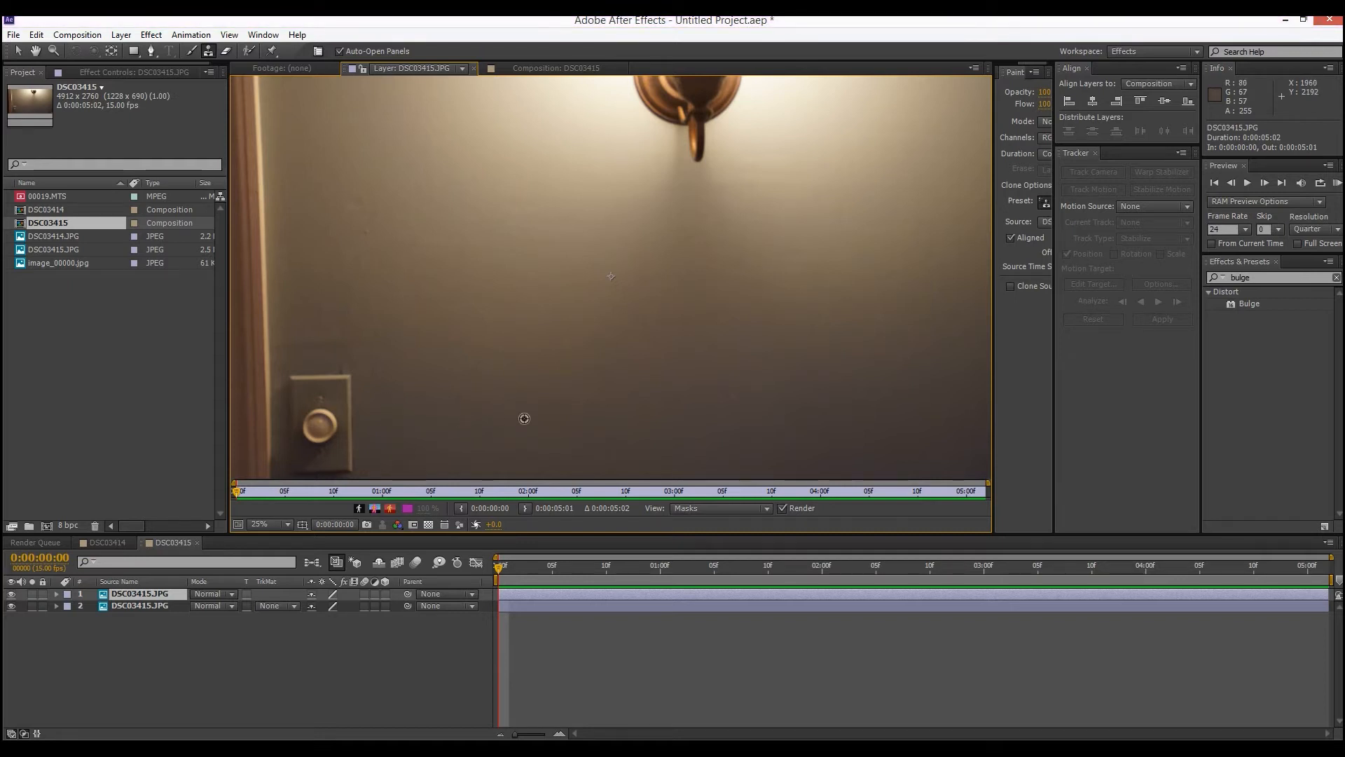
pyautogui.moveTo(354, 471); pyautogui.dragTo(353, 429)
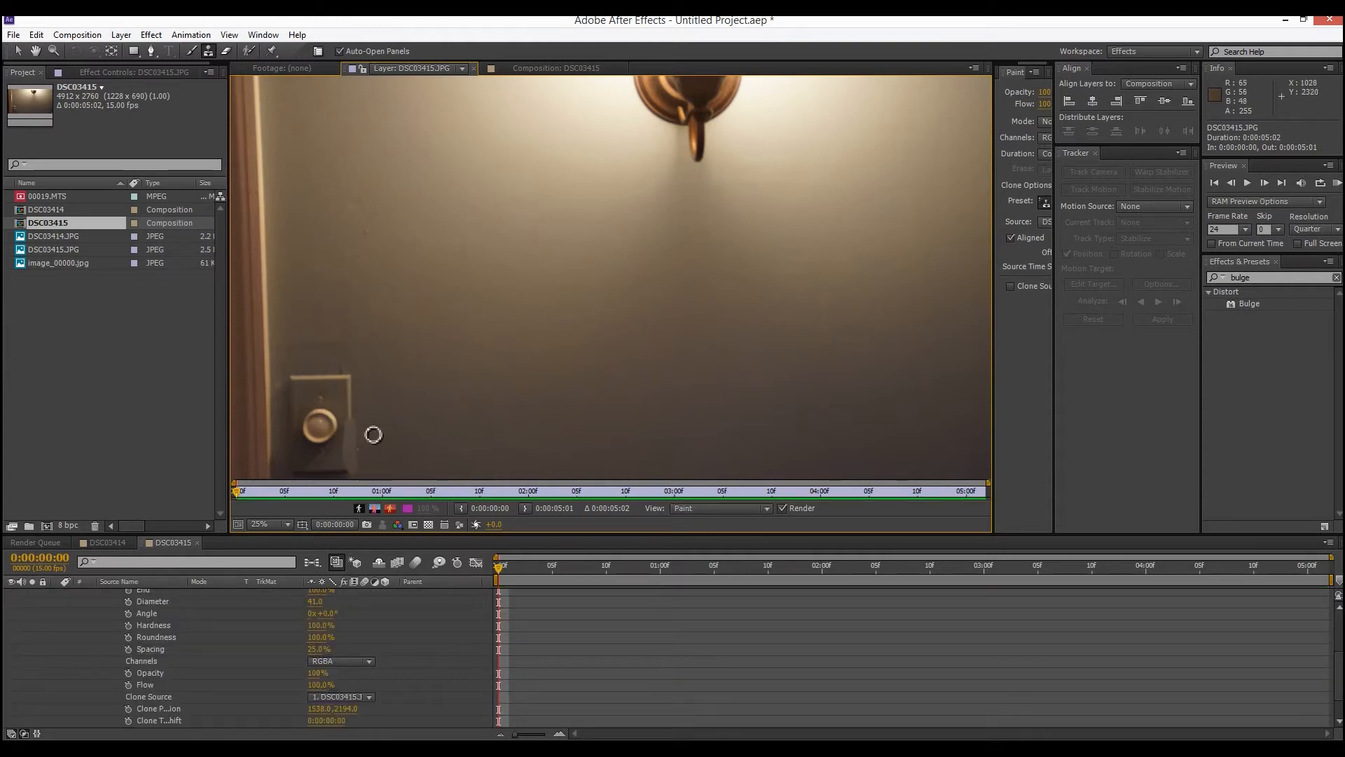
pyautogui.moveTo(375, 441)
pyautogui.mouseDown()
pyautogui.moveTo(344, 378)
pyautogui.moveTo(339, 458)
pyautogui.moveTo(307, 449)
pyautogui.moveTo(324, 371)
pyautogui.moveTo(303, 435)
pyautogui.moveTo(301, 384)
pyautogui.moveTo(316, 417)
pyautogui.moveTo(325, 389)
pyautogui.moveTo(310, 385)
pyautogui.moveTo(344, 386)
pyautogui.moveTo(306, 381)
pyautogui.moveTo(353, 374)
pyautogui.moveTo(322, 373)
pyautogui.moveTo(348, 385)
pyautogui.moveTo(309, 369)
pyautogui.moveTo(368, 383)
pyautogui.mouseUp()
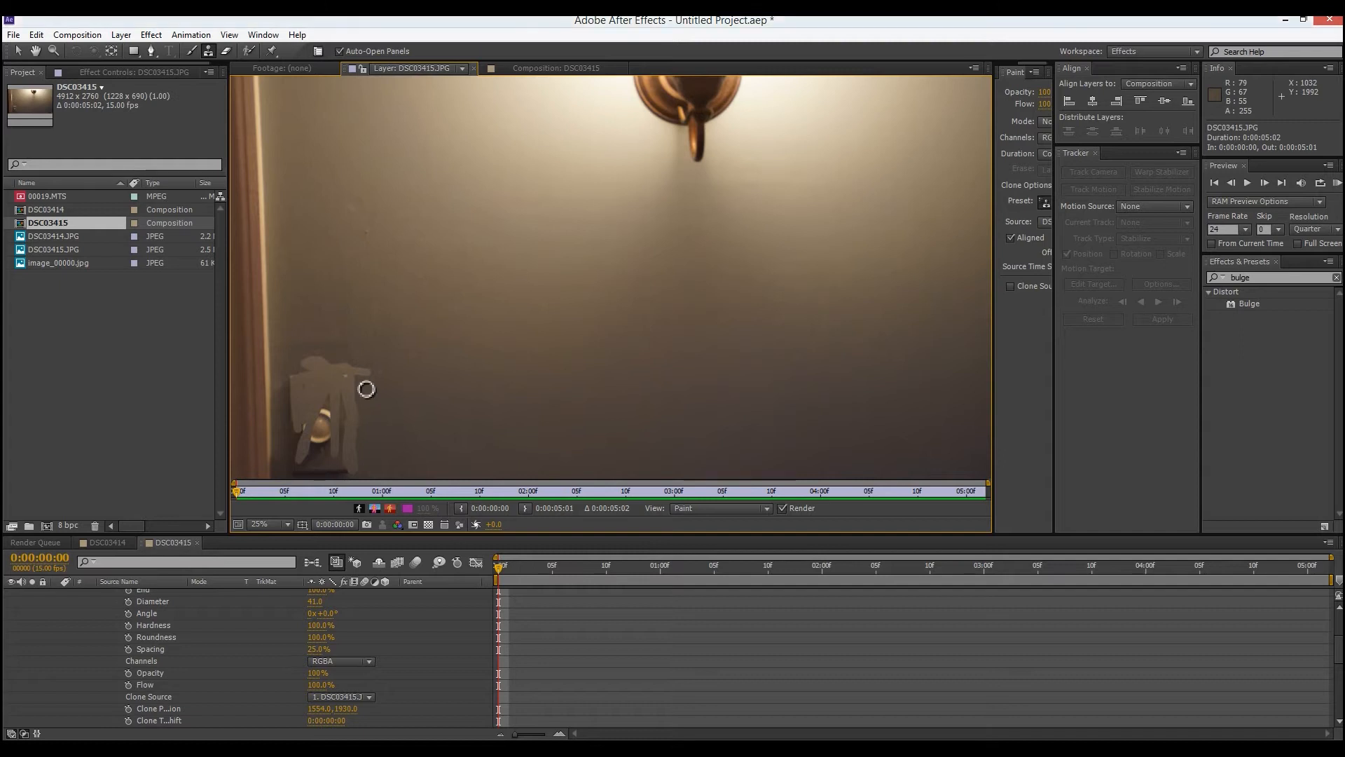
pyautogui.press('.')
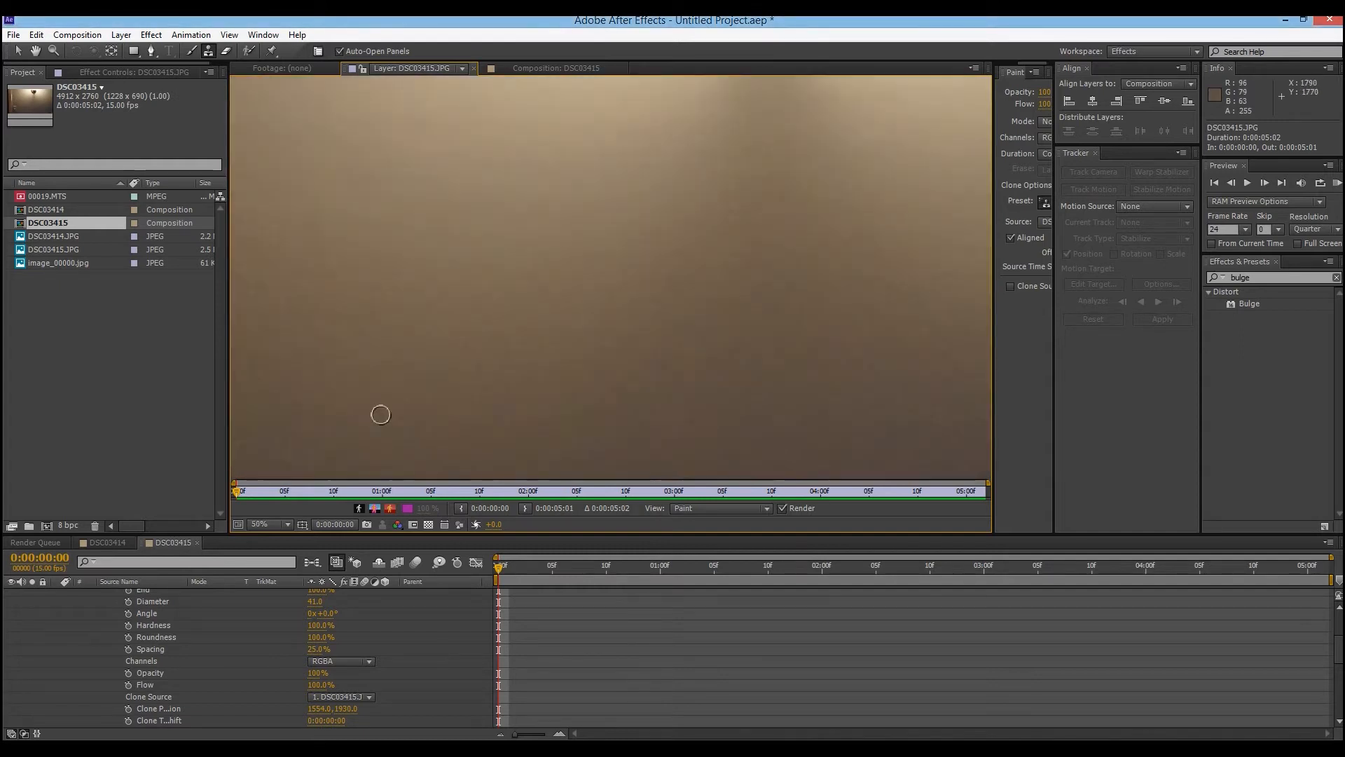
pyautogui.moveTo(380, 415); pyautogui.dragTo(606, 235)
pyautogui.moveTo(470, 349); pyautogui.dragTo(750, 302)
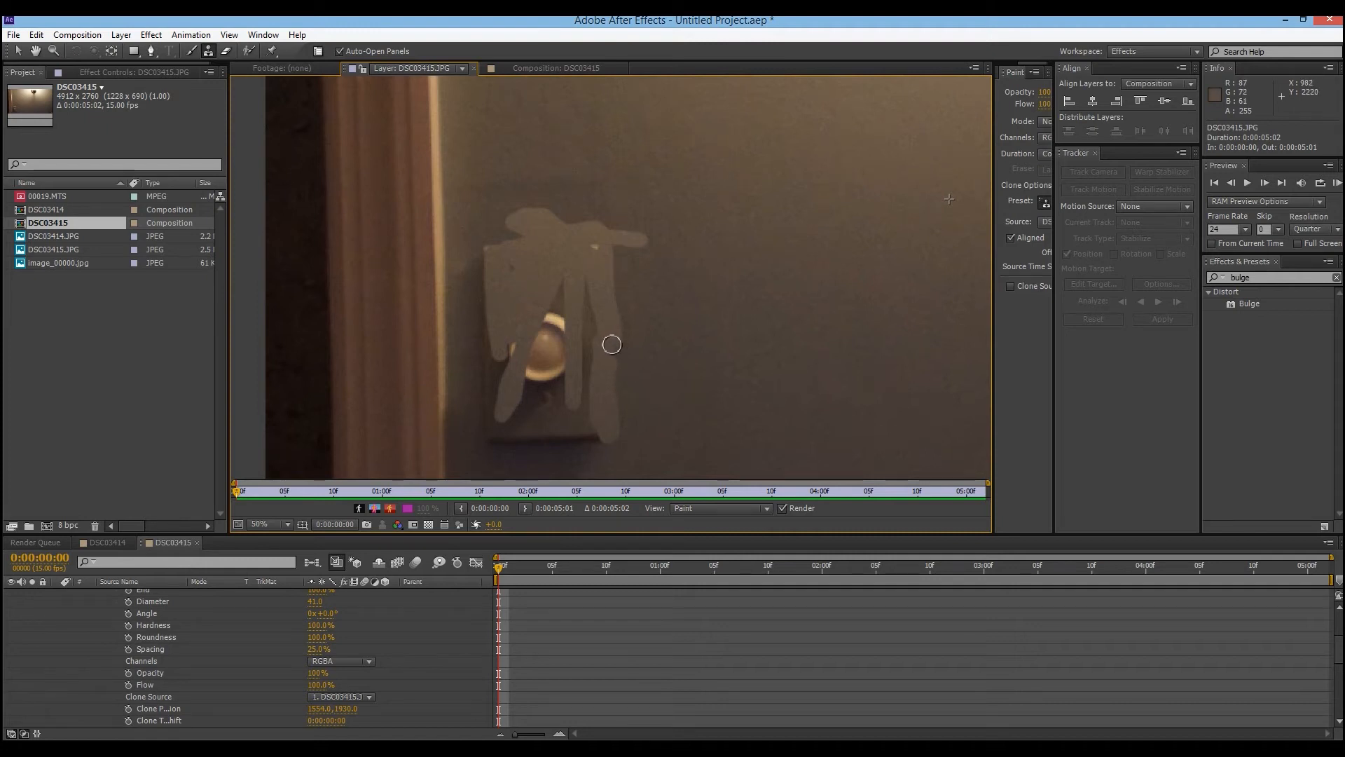
pyautogui.scroll(-3, 607, 348)
pyautogui.scroll(1, 491, 406)
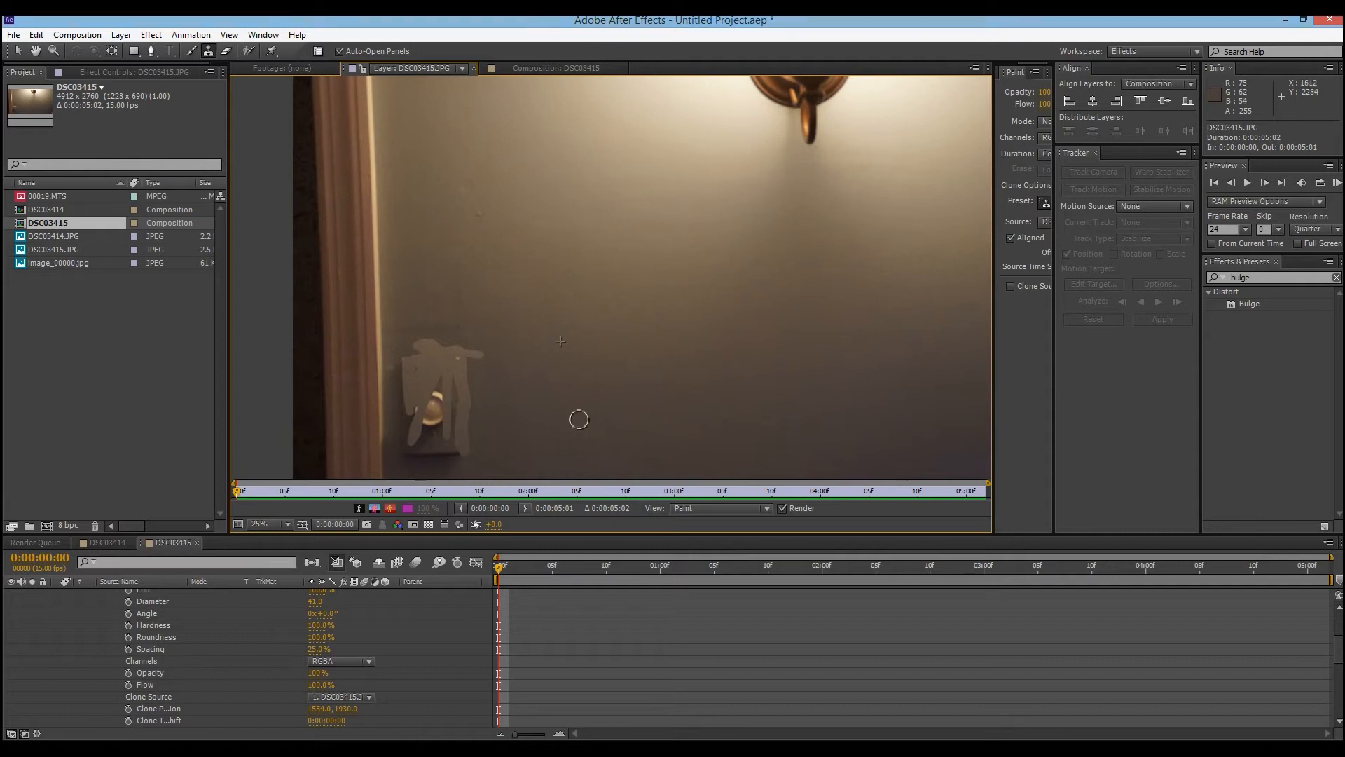
pyautogui.scroll(1, 579, 414)
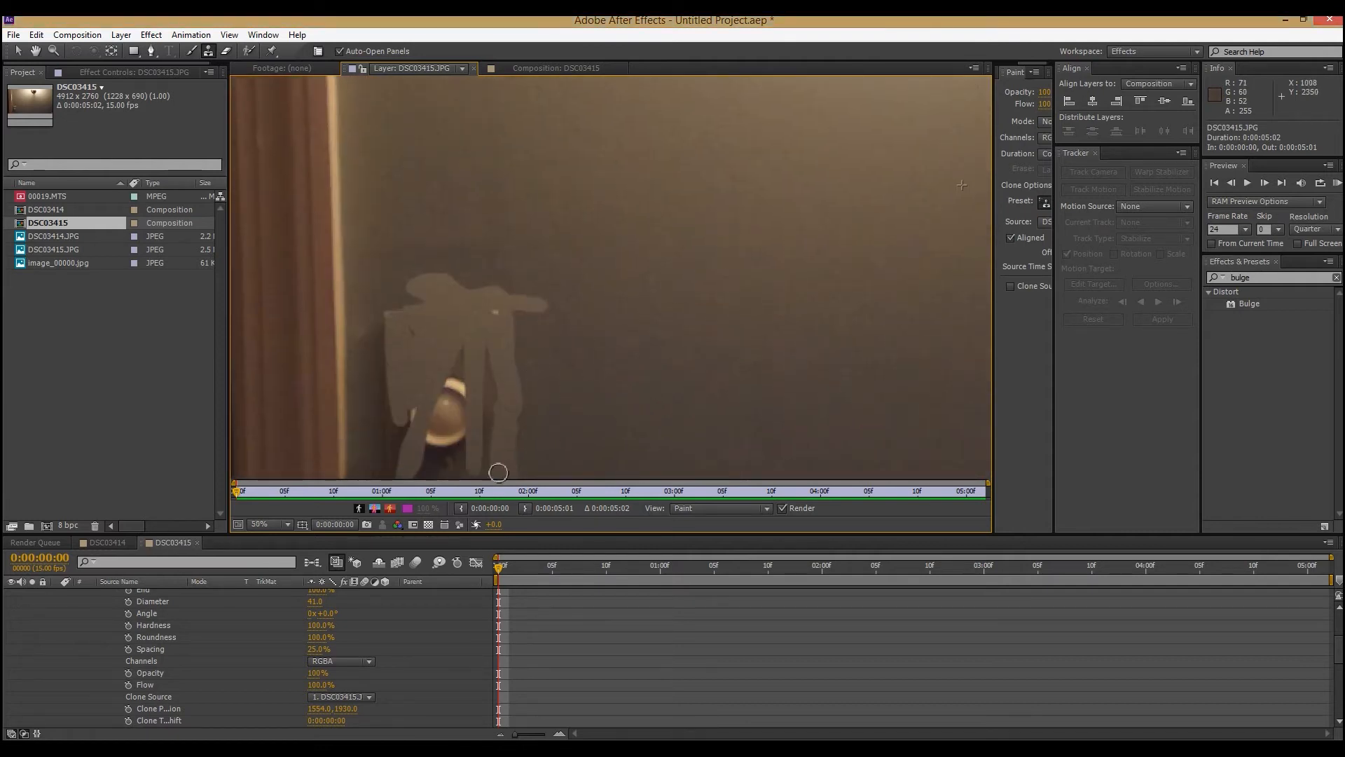
# - Delete the clone-stamped duplicate layer
pyautogui.scroll(3, 179, 649)
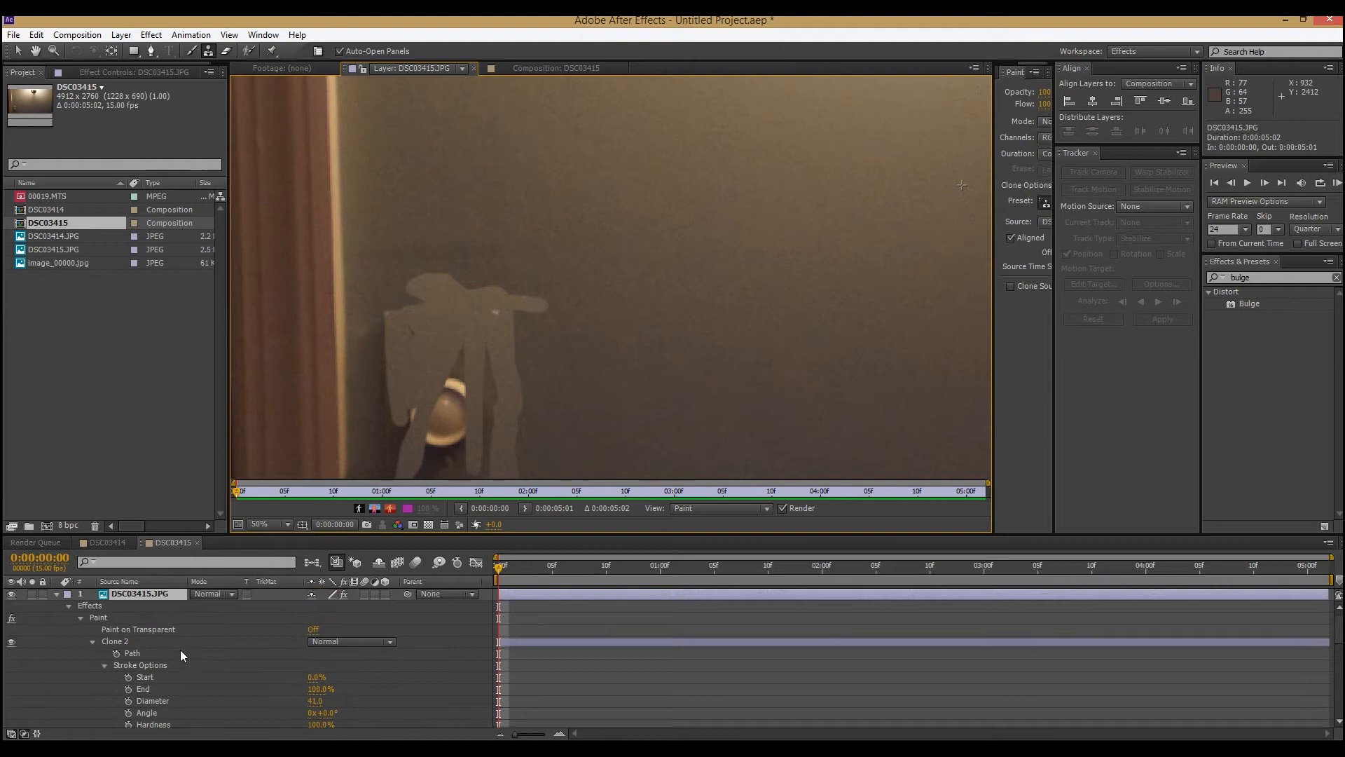
pyautogui.click(56, 594)
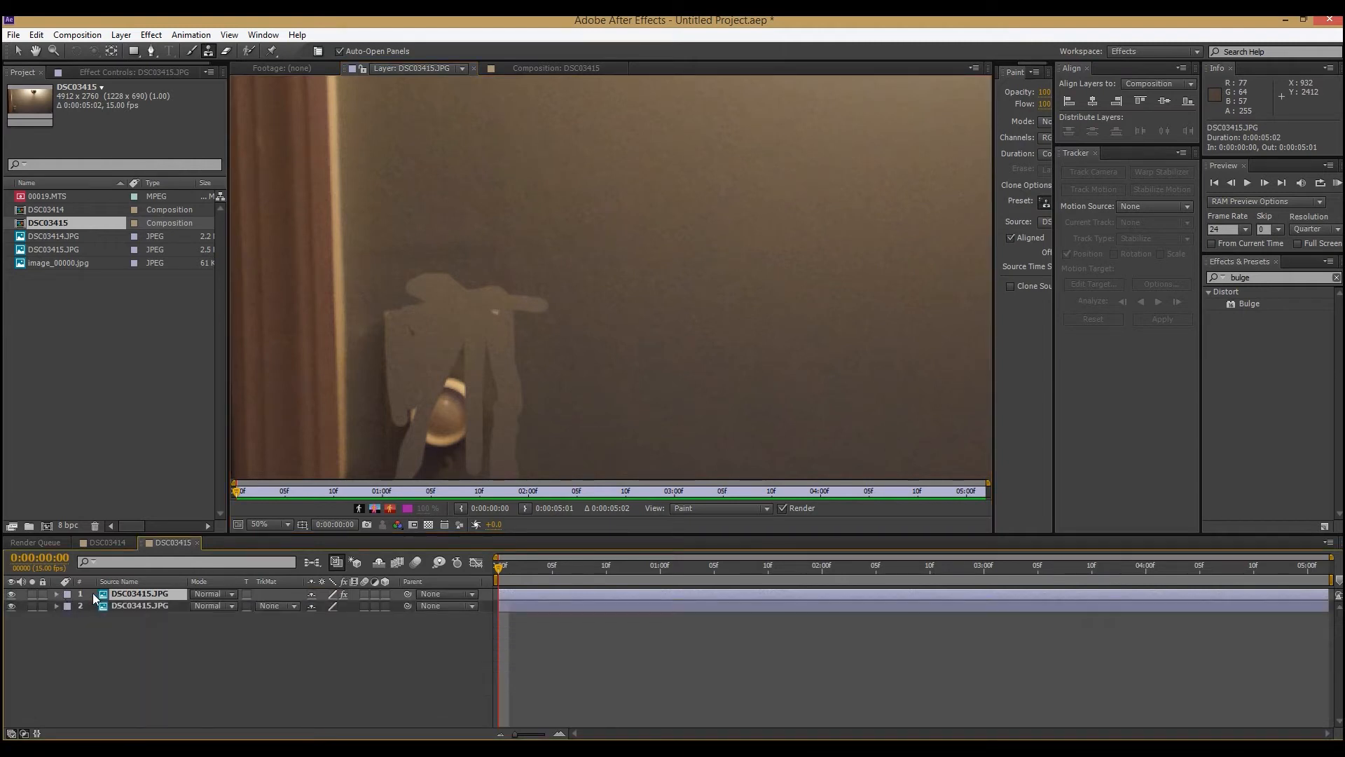
pyautogui.press('Delete')
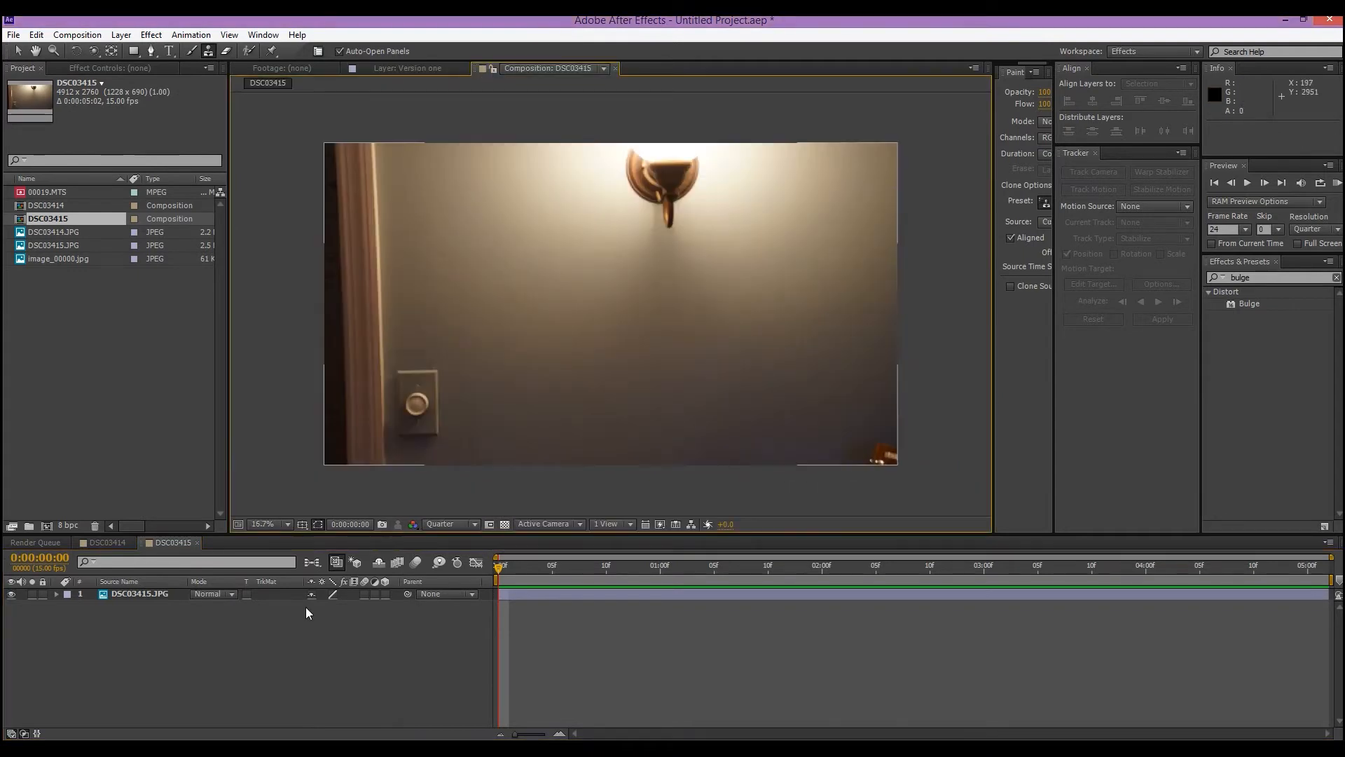
# - Duplicate the DSC03415.JPG layer and draw a closed four-point Pen mask around the blank wall just right of the light switch
pyautogui.click(127, 595)
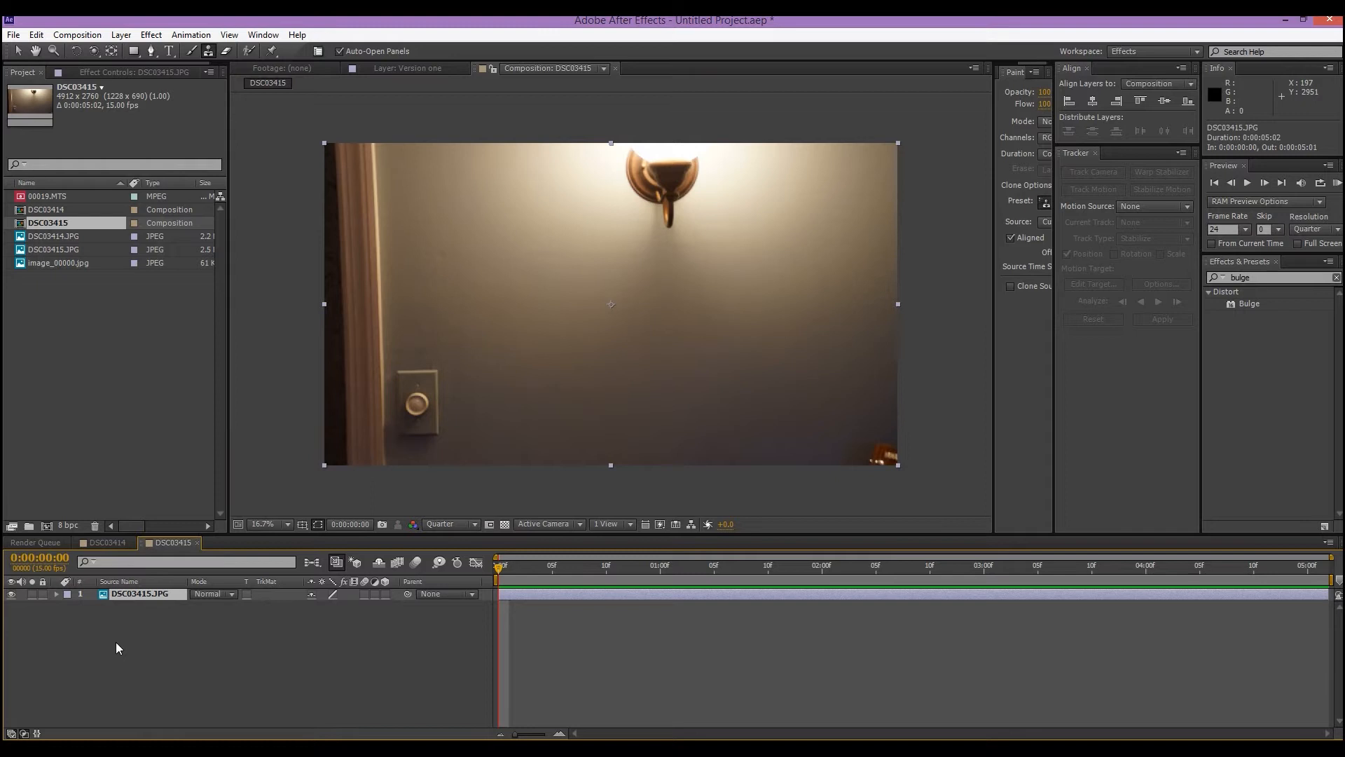
pyautogui.hotkey('ctrl', 'd')
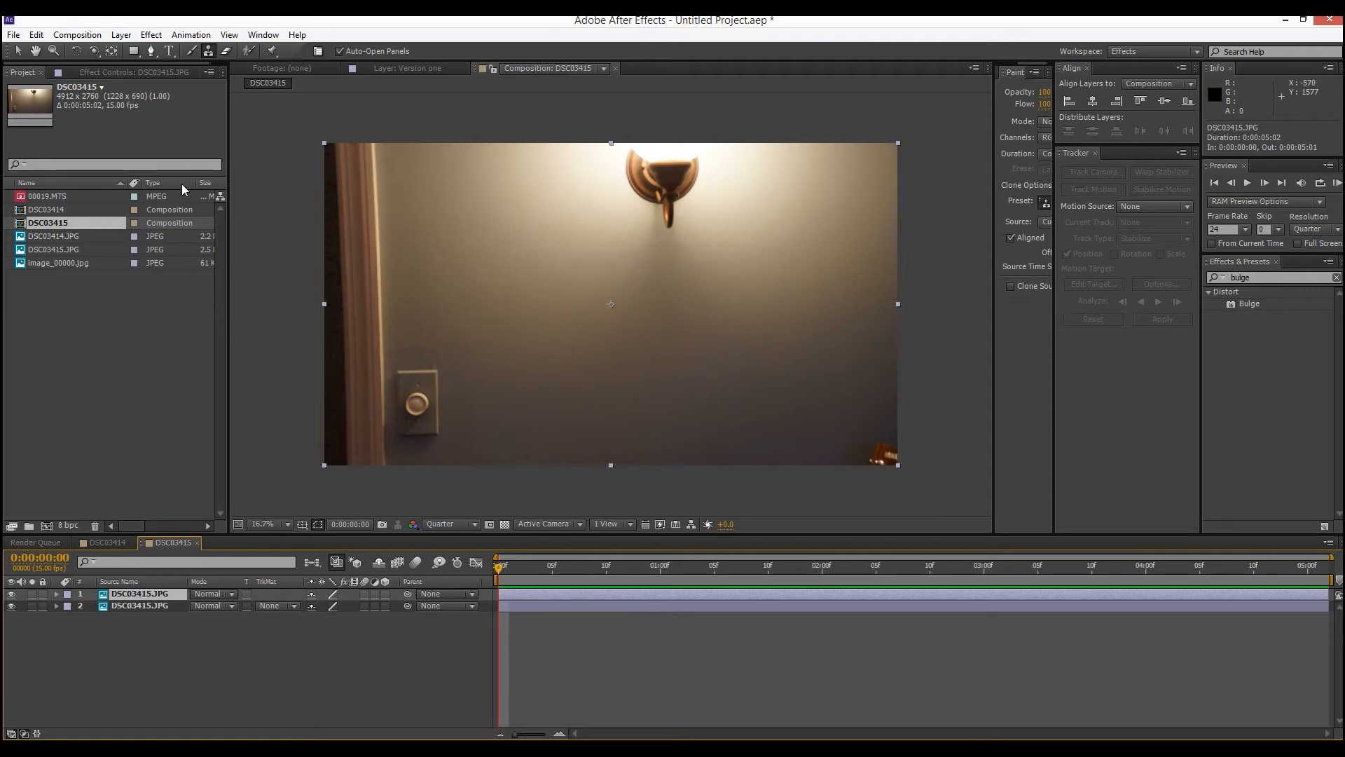
pyautogui.click(151, 51)
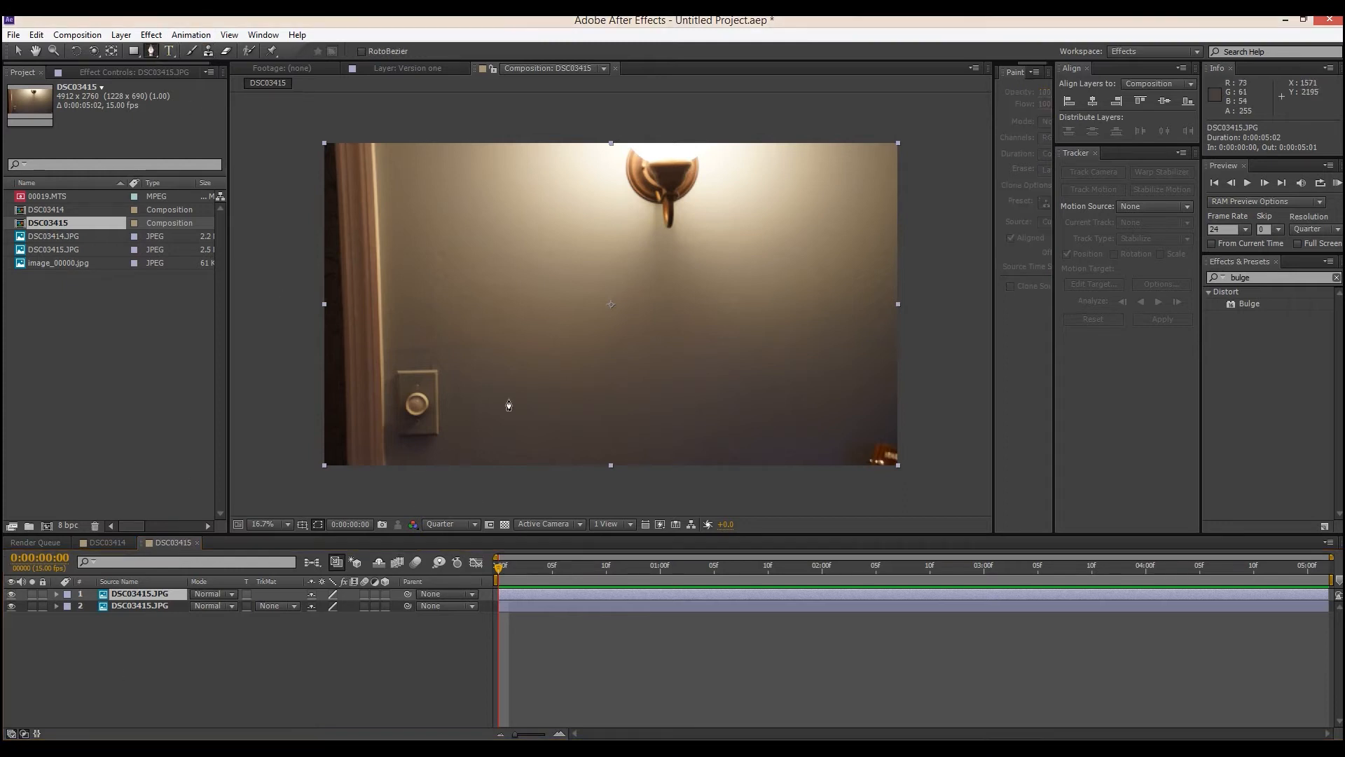
pyautogui.click(468, 367)
pyautogui.click(470, 447)
pyautogui.click(688, 445)
pyautogui.click(680, 350)
pyautogui.click(469, 367)
# - Move the masked wall patch left so it covers the light switch, up to the door frame
pyautogui.click(17, 50)
pyautogui.doubleClick(547, 417)
pyautogui.moveTo(594, 428); pyautogui.dragTo(509, 416)
pyautogui.scroll(-4, 518, 459)
pyautogui.click(516, 462)
pyautogui.scroll(4, 515, 464)
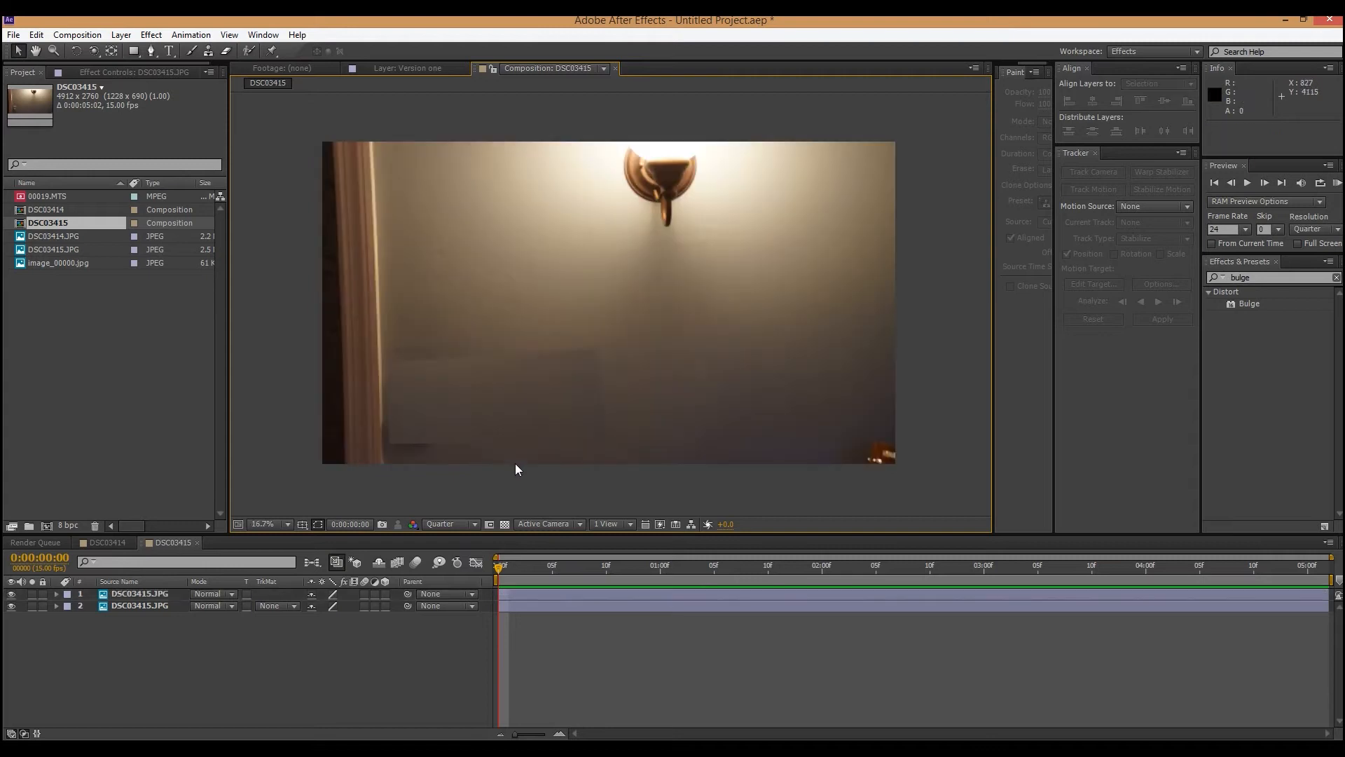
# - Set the wall patch's Mask Feather to 172 pixels
pyautogui.click(140, 595)
pyautogui.press('f')
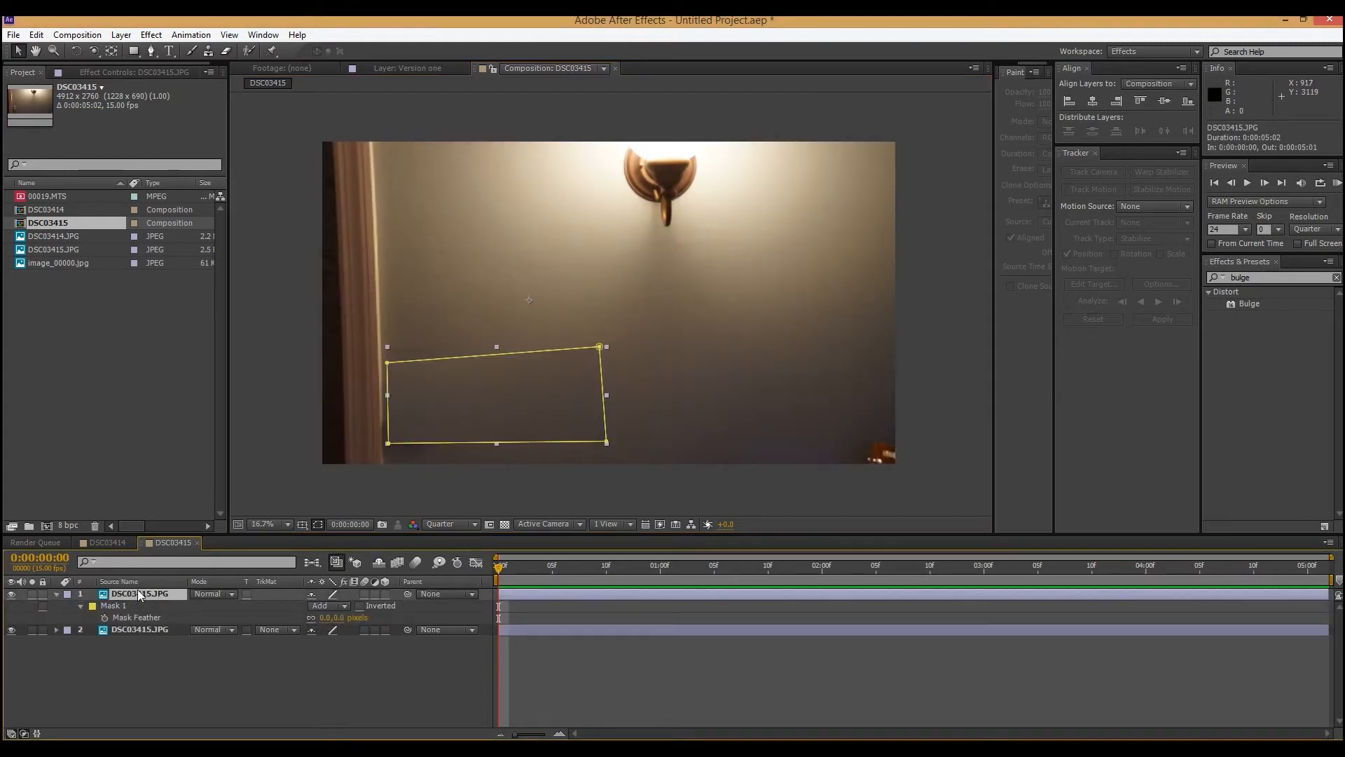
pyautogui.moveTo(334, 617); pyautogui.dragTo(452, 612)
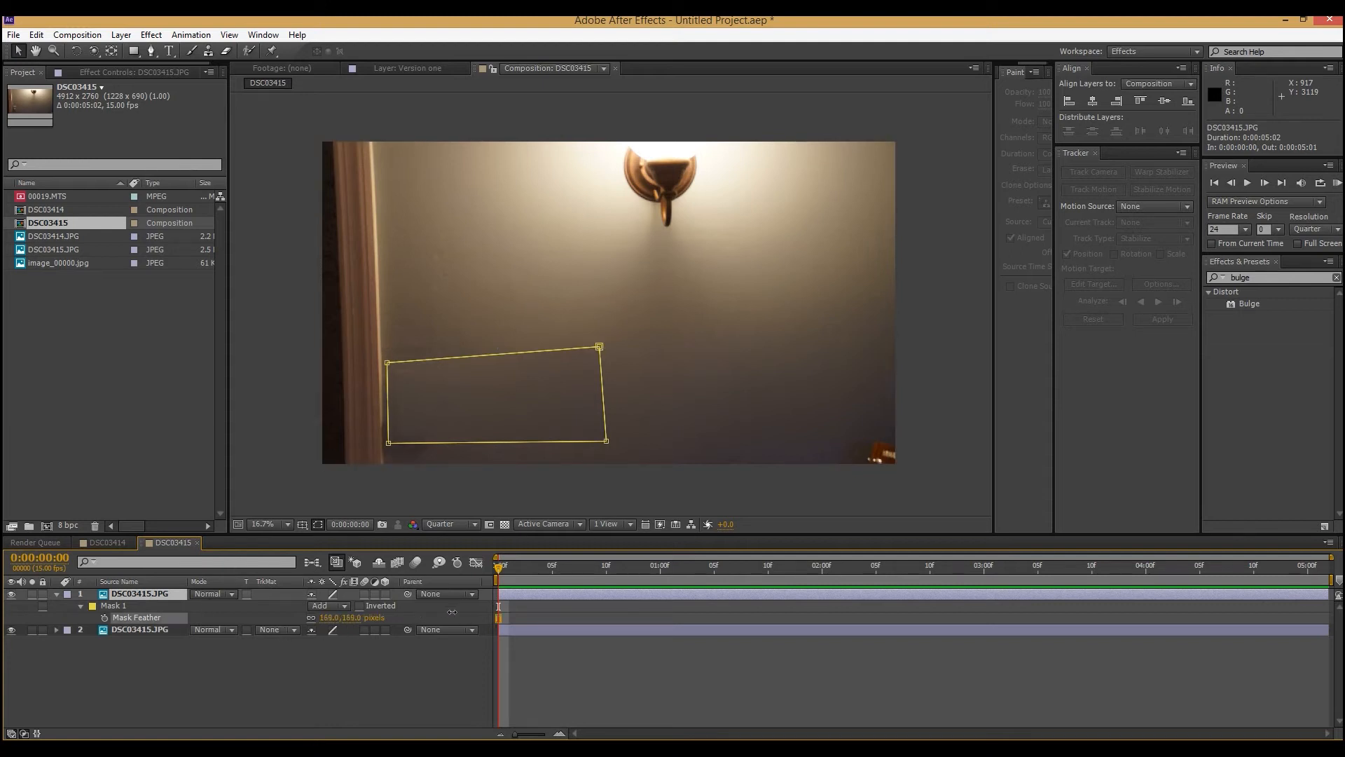
# - Nudge the wall patch left and adjust its four mask corners to enlarge the patch alongside the door frame
pyautogui.moveTo(503, 419); pyautogui.dragTo(489, 419)
pyautogui.moveTo(591, 349); pyautogui.dragTo(604, 328)
pyautogui.click(380, 362)
pyautogui.moveTo(380, 363); pyautogui.dragTo(388, 344)
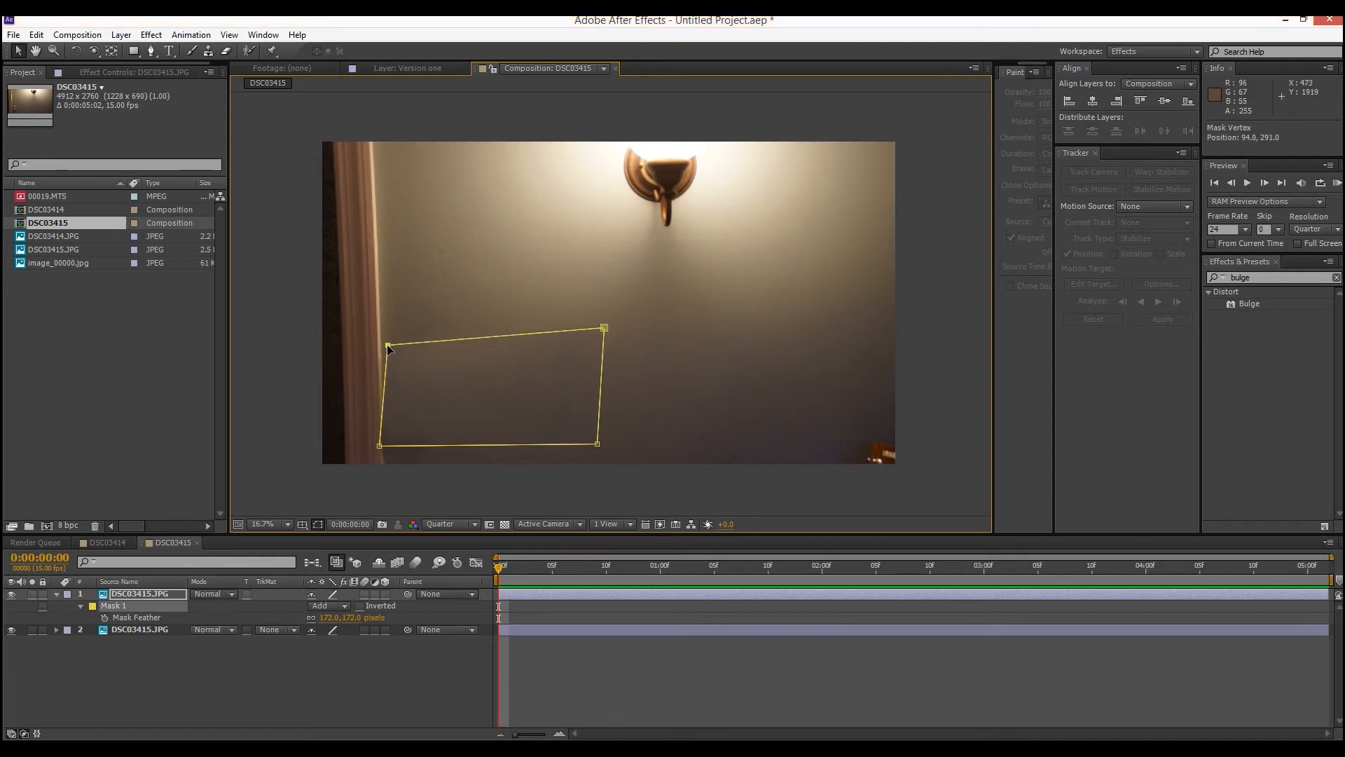
pyautogui.moveTo(379, 445); pyautogui.dragTo(387, 456)
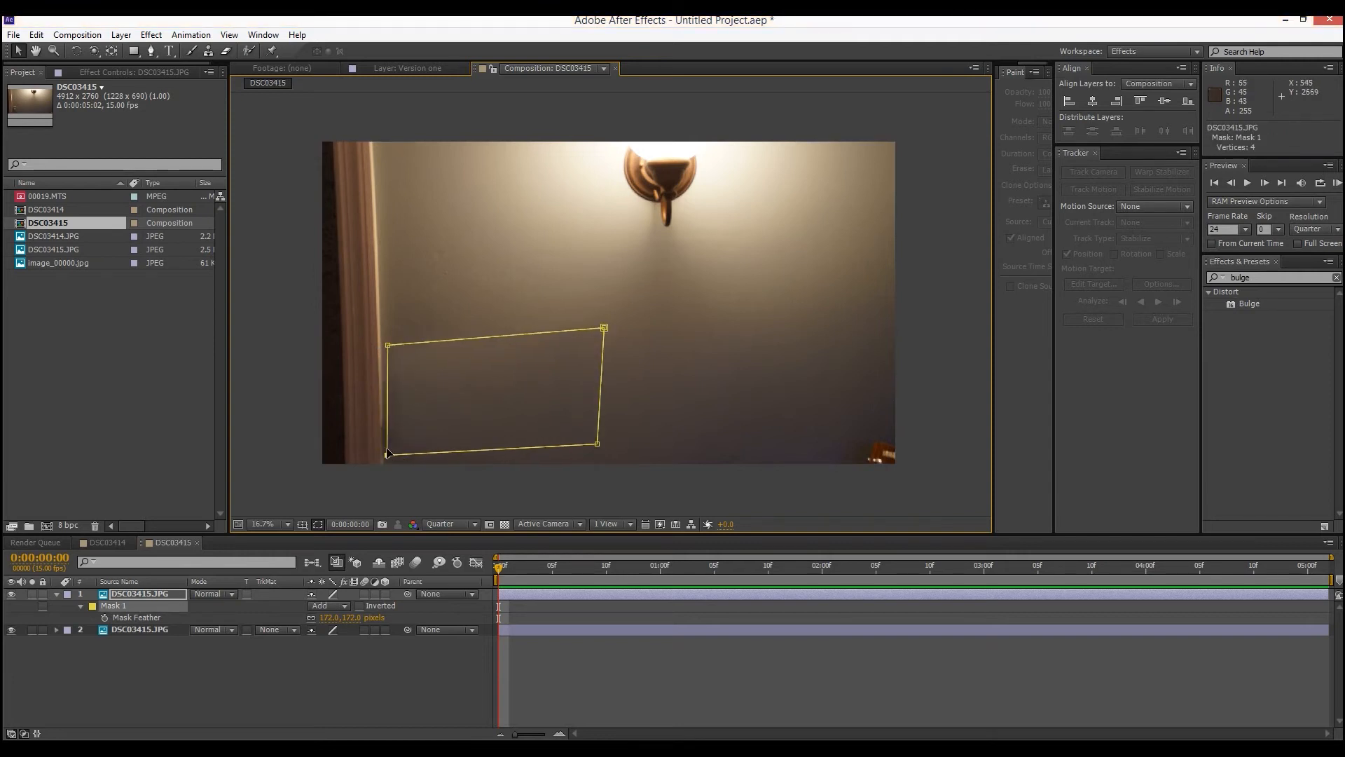
pyautogui.moveTo(387, 344); pyautogui.dragTo(384, 344)
pyautogui.moveTo(597, 443); pyautogui.dragTo(613, 452)
pyautogui.scroll(-3, 608, 469)
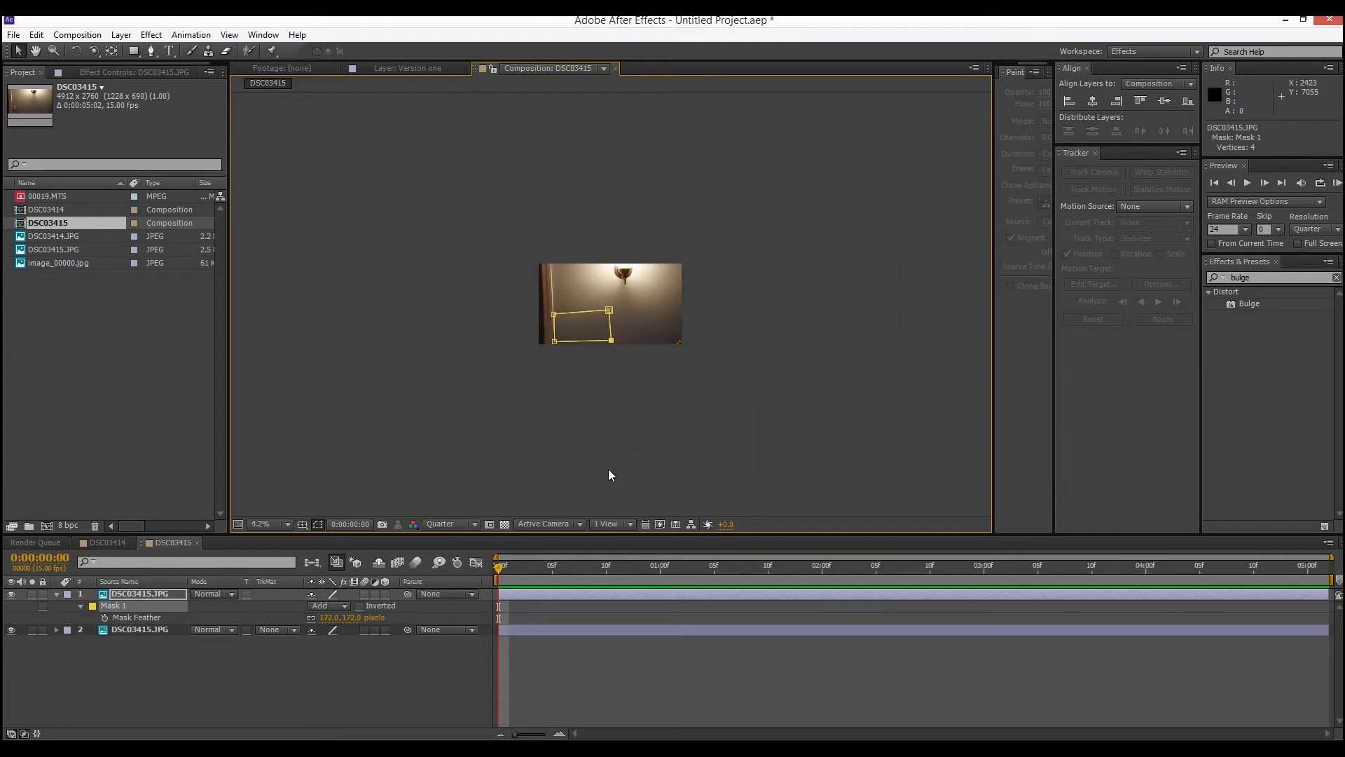
pyautogui.click(608, 469)
pyautogui.scroll(3, 608, 461)
# - Extend the mask's upper-right corner toward the area below the lamp and raise its upper-left corner along the door frame
pyautogui.click(593, 413)
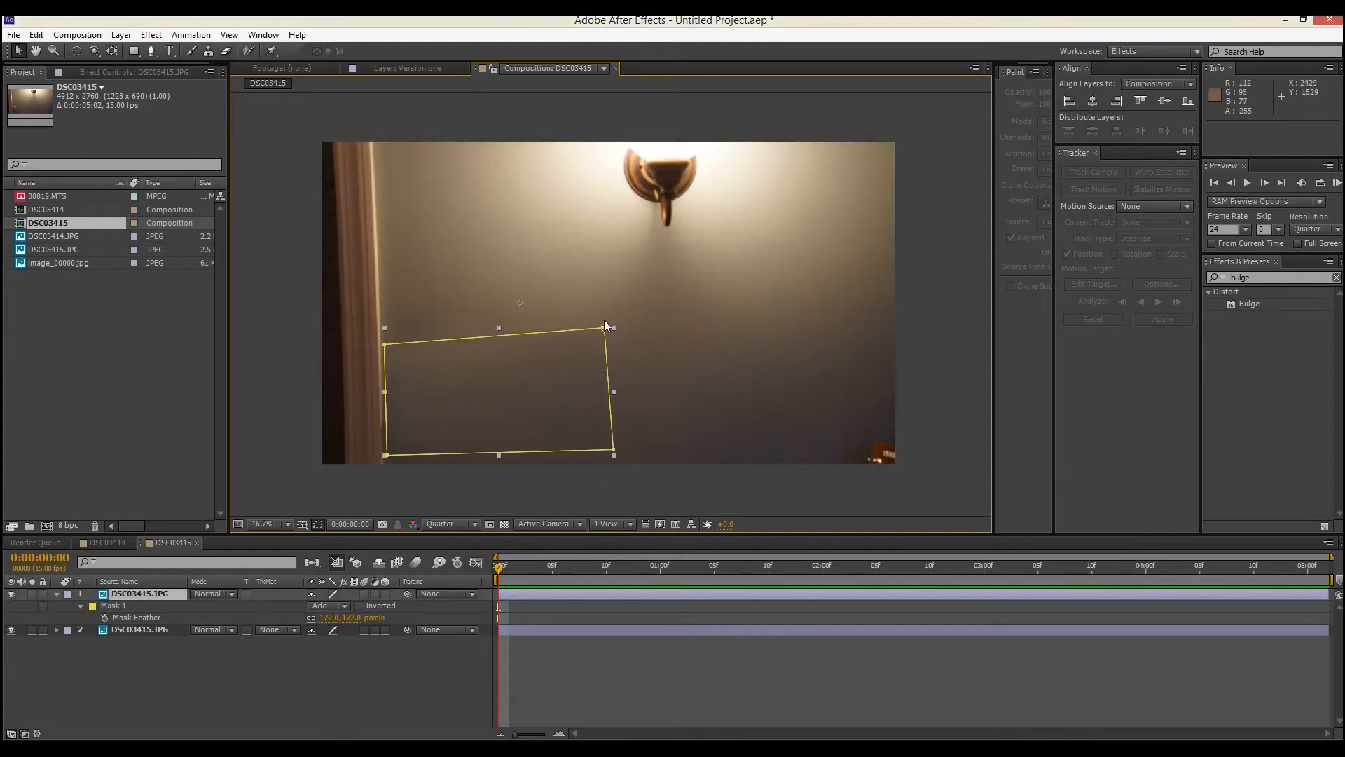
pyautogui.moveTo(604, 327); pyautogui.dragTo(735, 301)
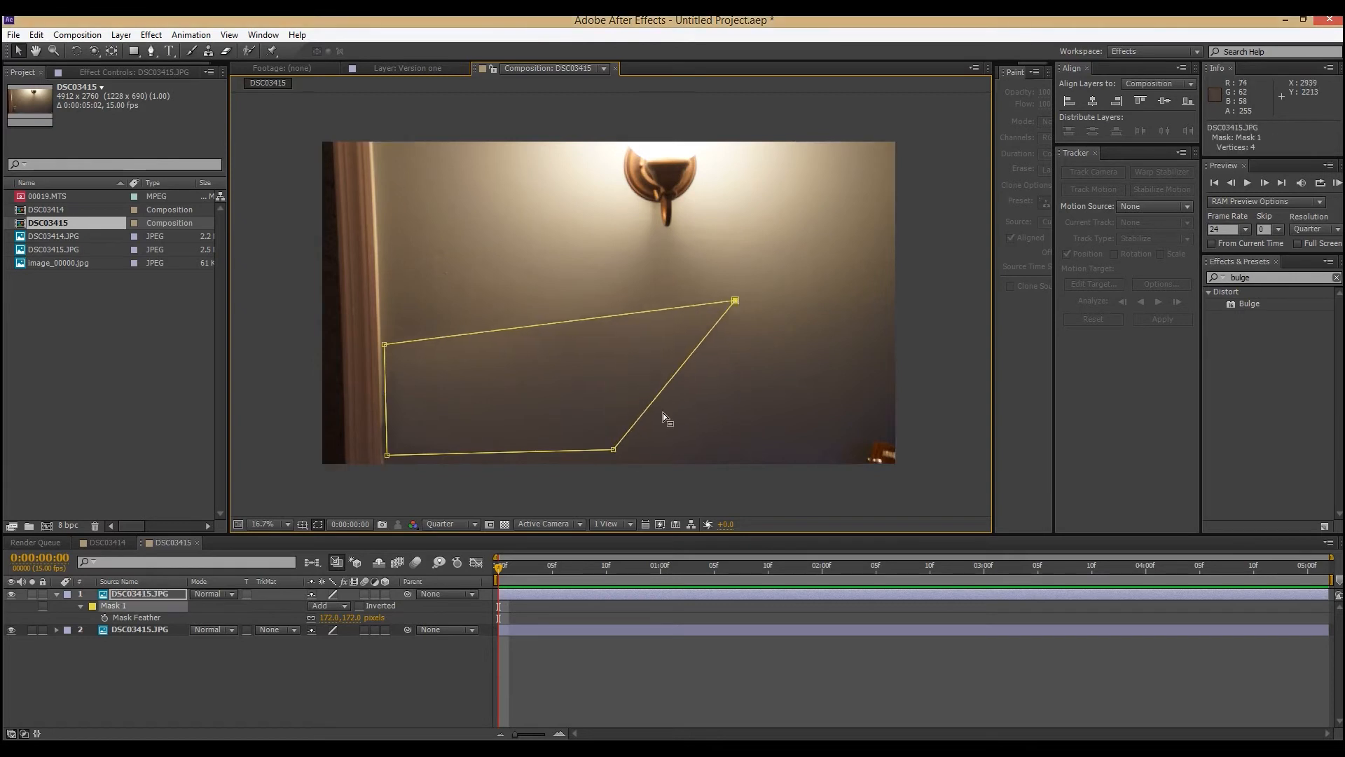
pyautogui.click(682, 501)
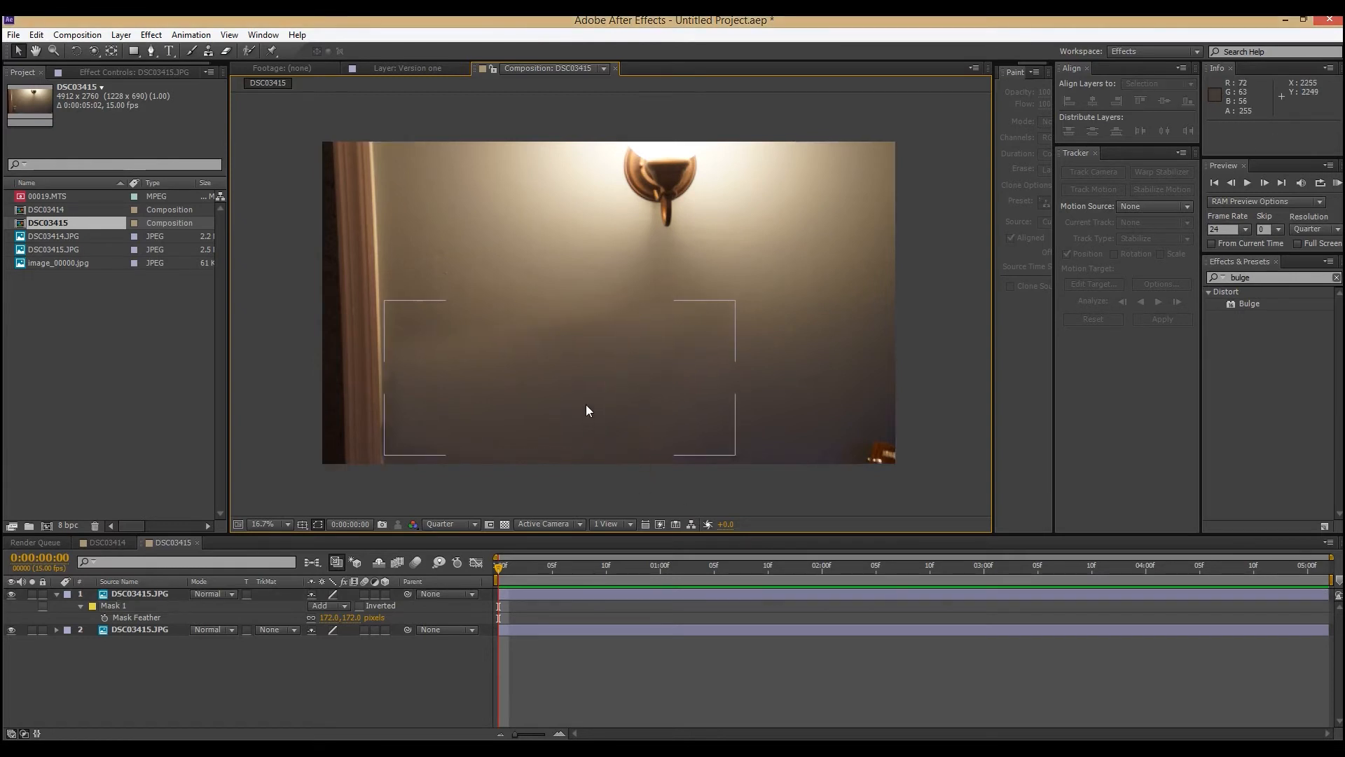
pyautogui.click(480, 345)
pyautogui.moveTo(387, 348); pyautogui.dragTo(379, 271)
pyautogui.scroll(-4, 366, 412)
pyautogui.click(363, 415)
pyautogui.scroll(4, 363, 410)
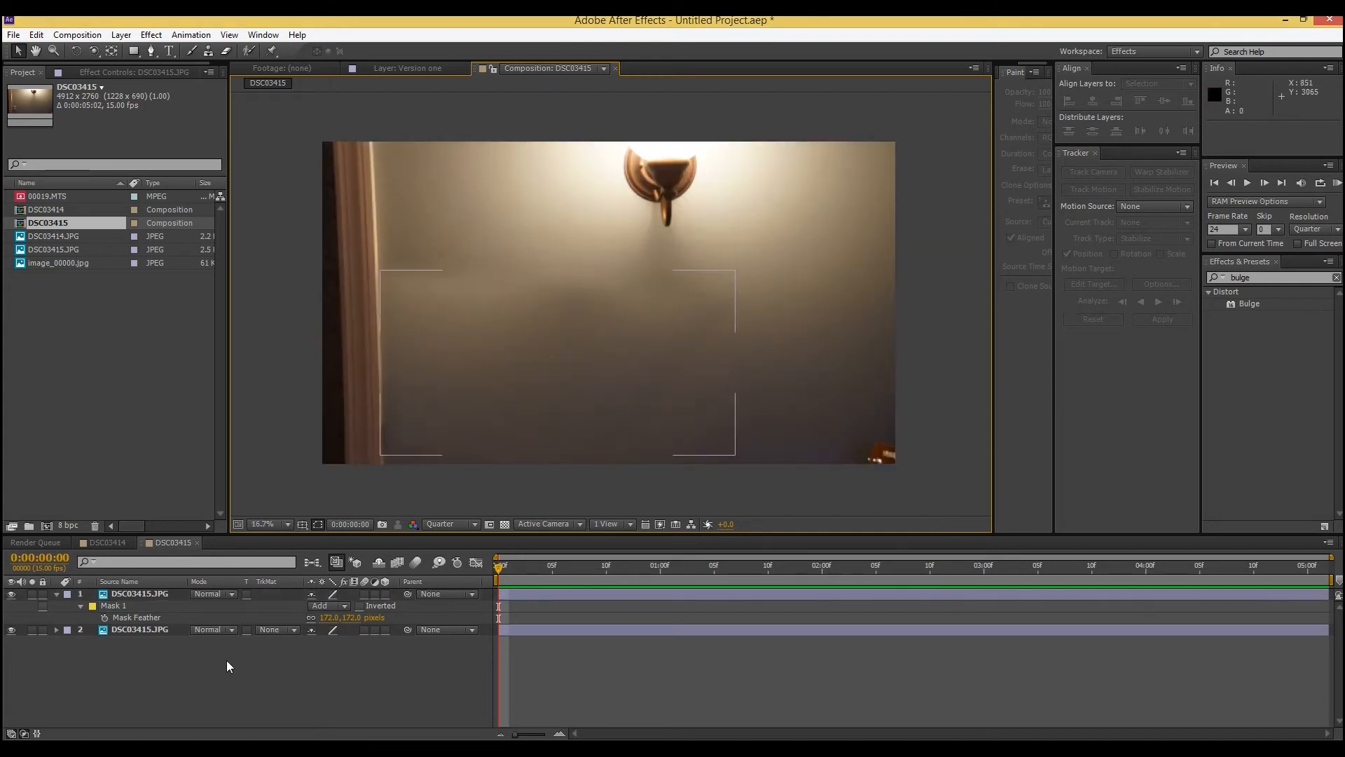
# - Set the Mask Feather to 352 pixels, move the left mask corners onto the door frame and the lower corners below the image
pyautogui.moveTo(348, 617); pyautogui.dragTo(473, 616)
pyautogui.moveTo(387, 456); pyautogui.dragTo(364, 495)
pyautogui.moveTo(382, 275); pyautogui.dragTo(354, 280)
pyautogui.moveTo(615, 450); pyautogui.dragTo(652, 494)
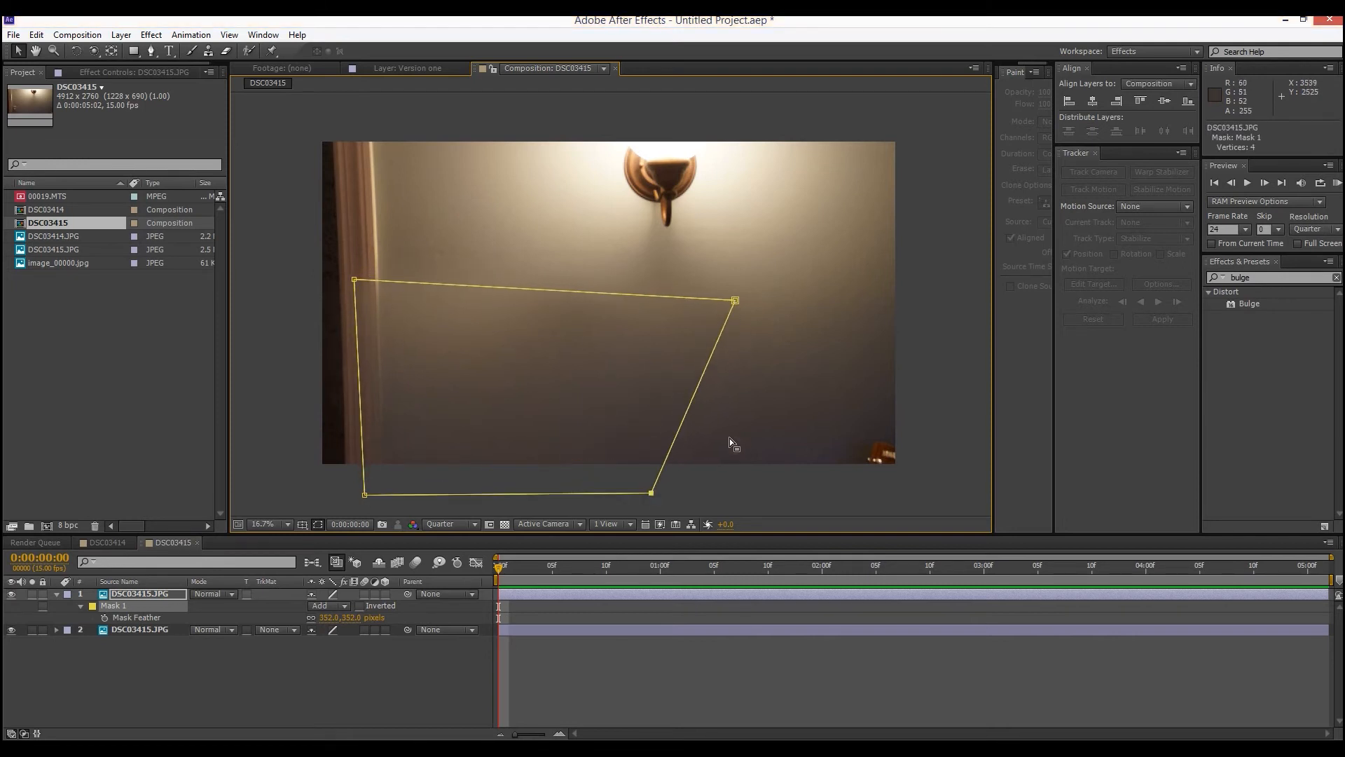
pyautogui.scroll(-4, 717, 451)
pyautogui.click(717, 451)
pyautogui.click(716, 451)
pyautogui.scroll(4, 717, 451)
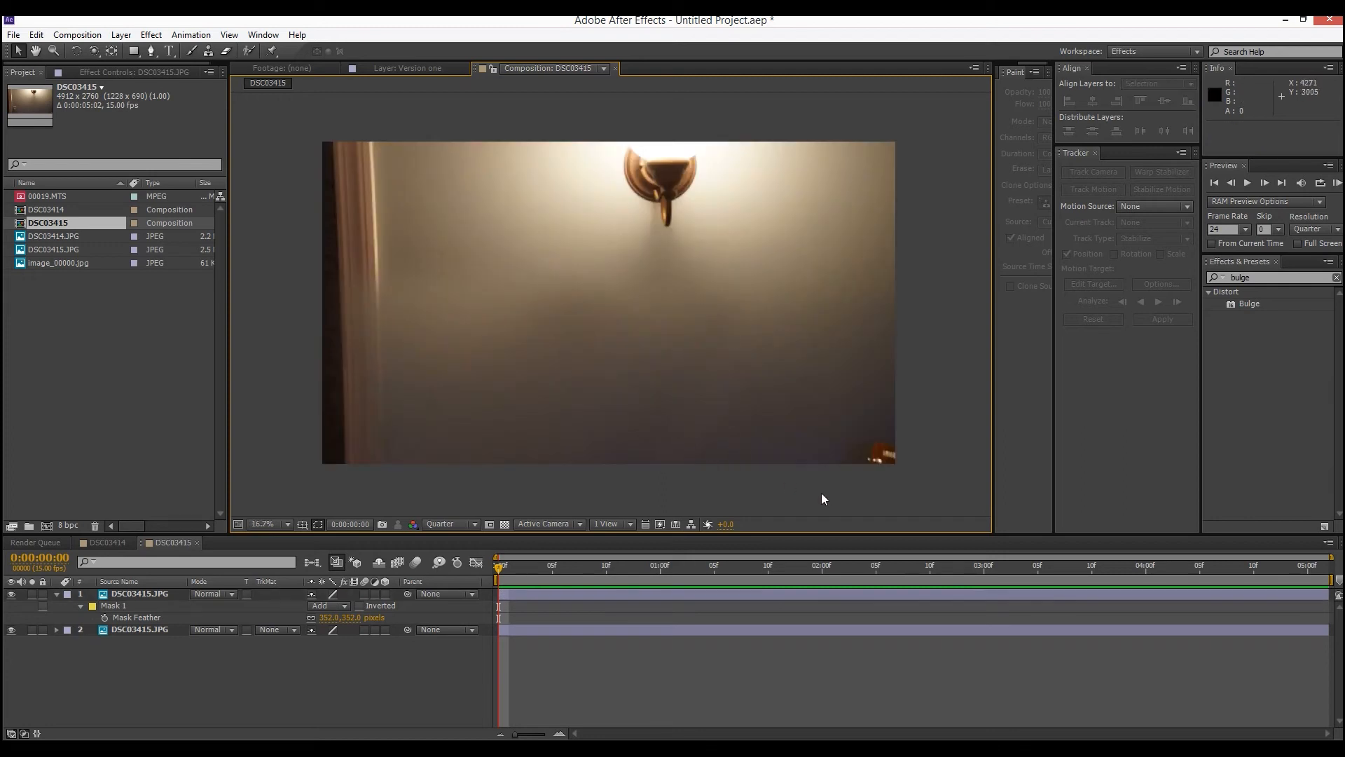
# - Duplicate the unmasked photo layer at the base of the stack and move the copy above all other layers
pyautogui.click(152, 631)
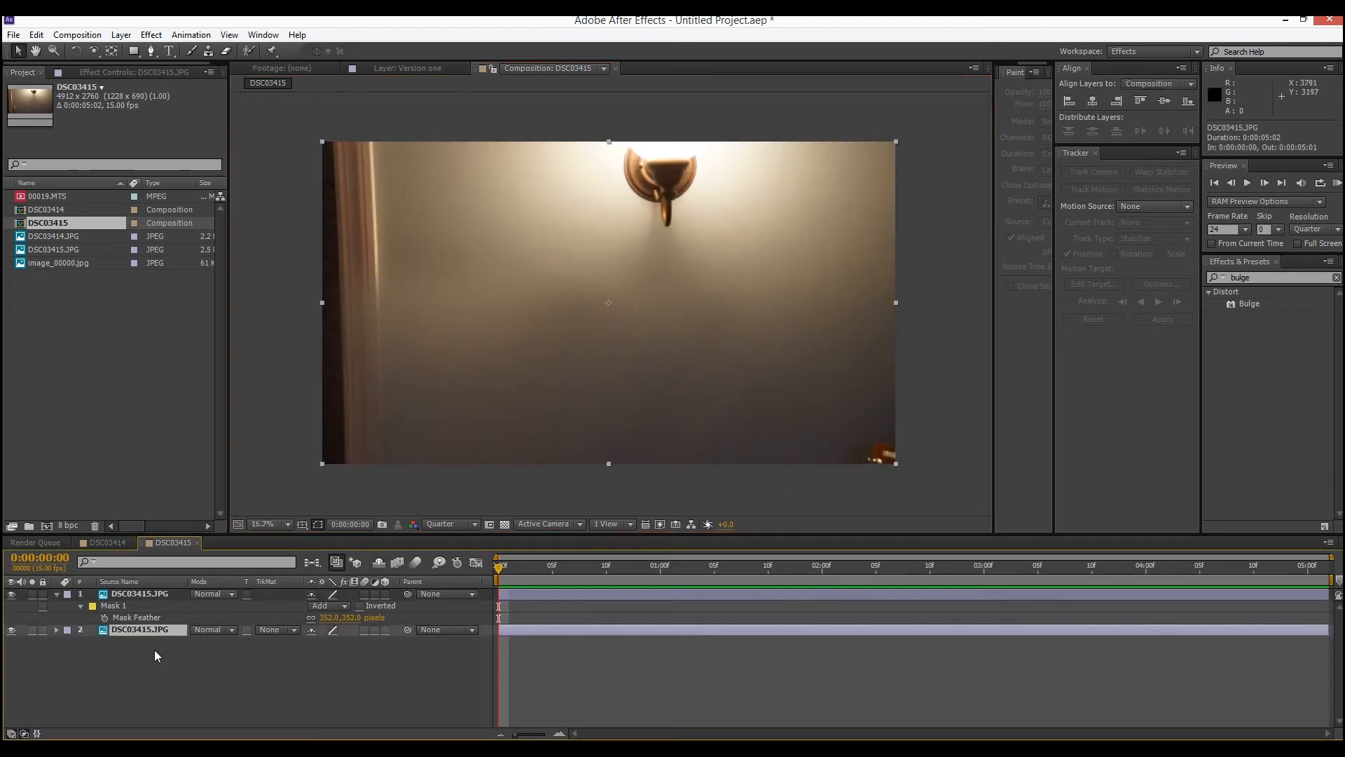
pyautogui.hotkey('ctrl', 'd')
pyautogui.moveTo(130, 630); pyautogui.dragTo(140, 588)
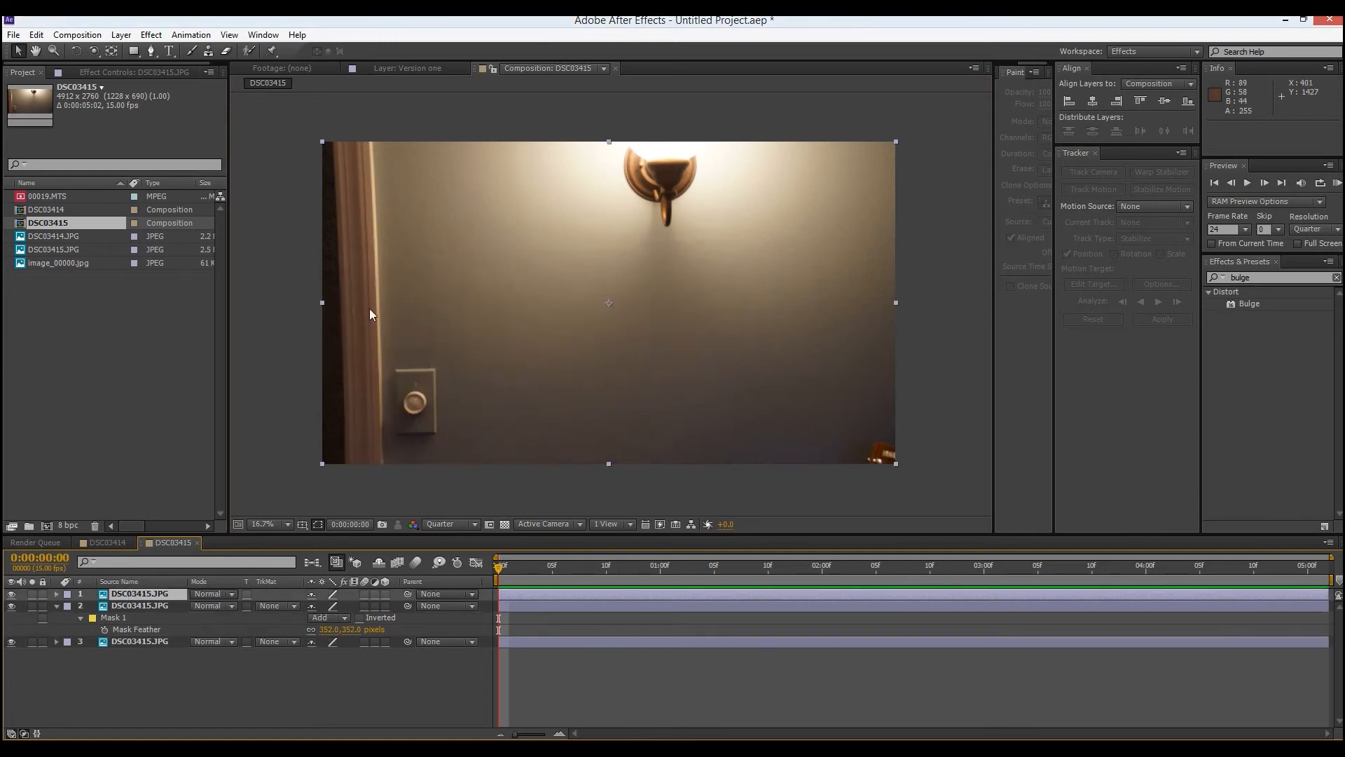
pyautogui.scroll(2, 371, 312)
pyautogui.moveTo(381, 324); pyautogui.dragTo(900, 313)
pyautogui.moveTo(691, 437); pyautogui.dragTo(682, 295)
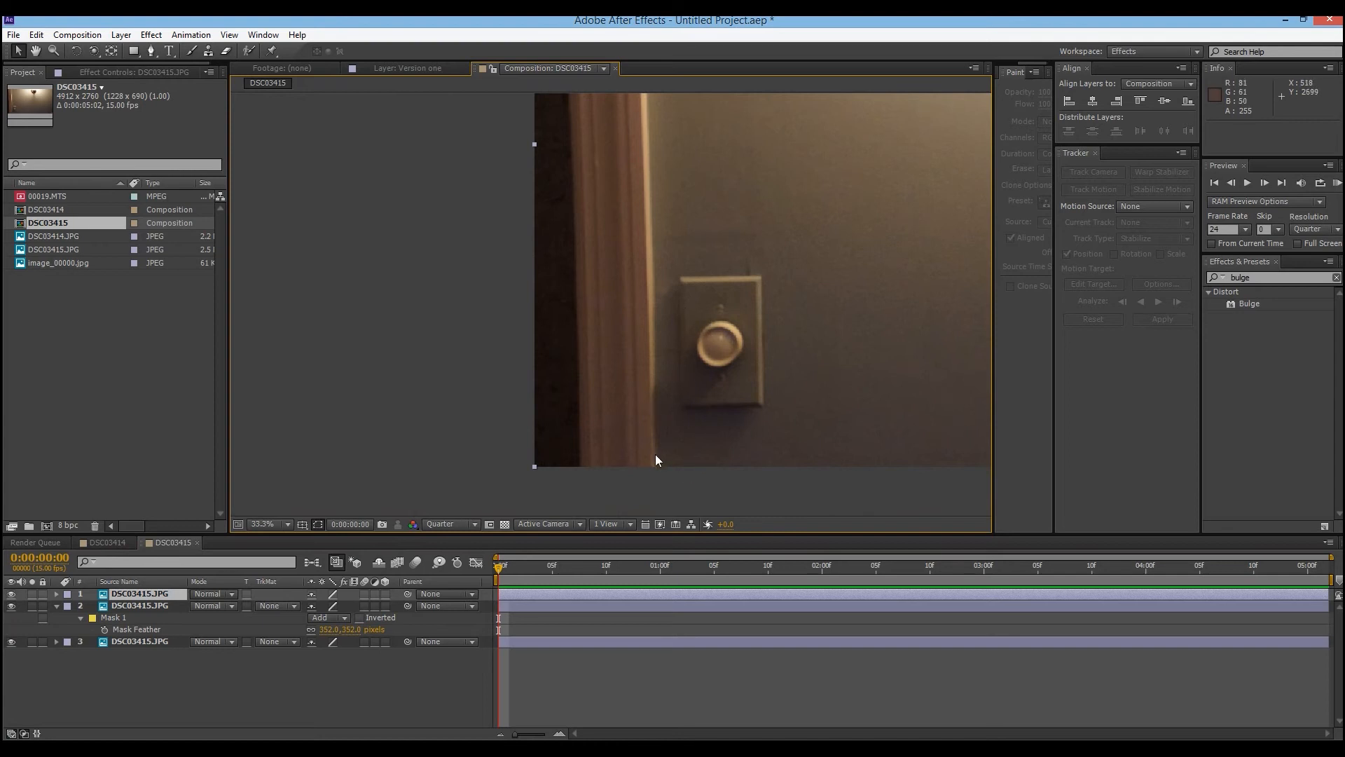
# - Mask the top photo copy with the Pen tool to a narrow three-point sliver of the door frame's bright edge beside the switch
pyautogui.click(150, 51)
pyautogui.click(650, 377)
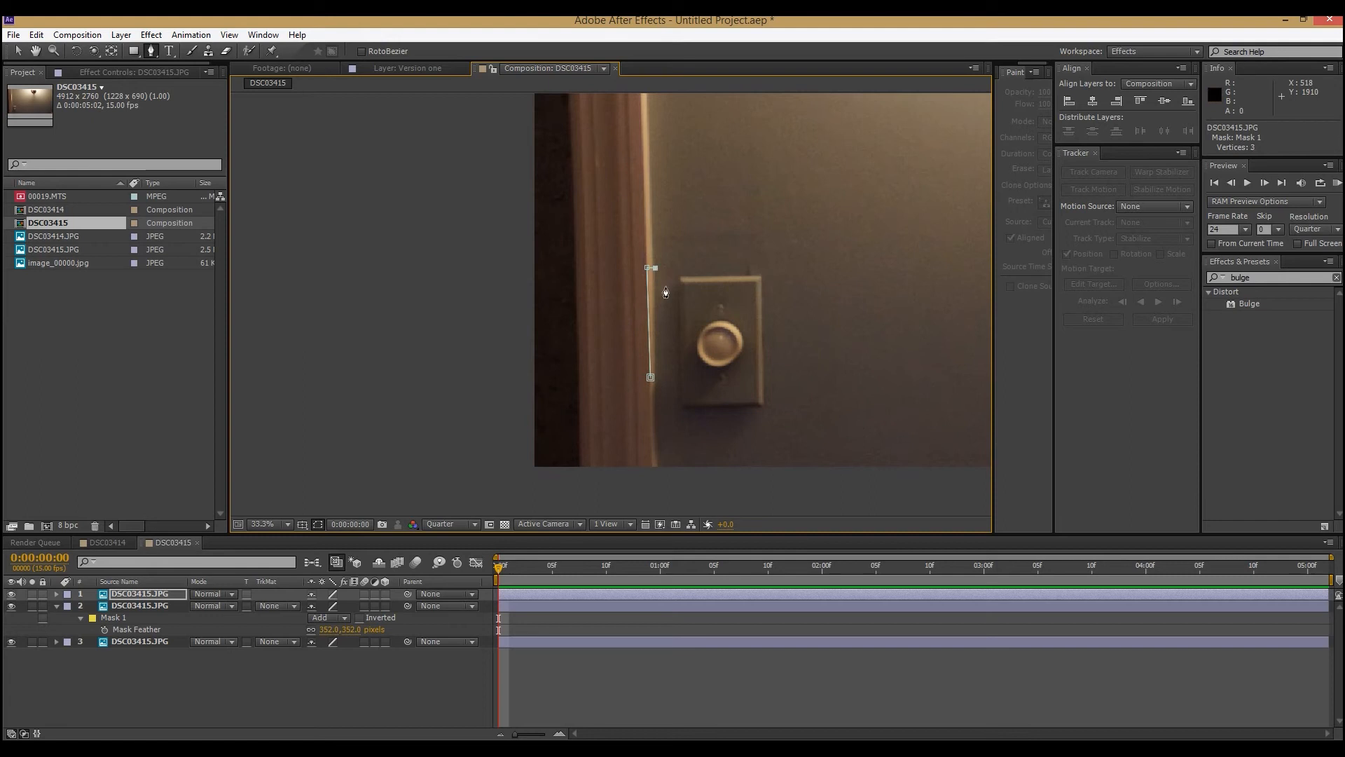
pyautogui.click(651, 377)
pyautogui.click(18, 51)
pyautogui.click(690, 299)
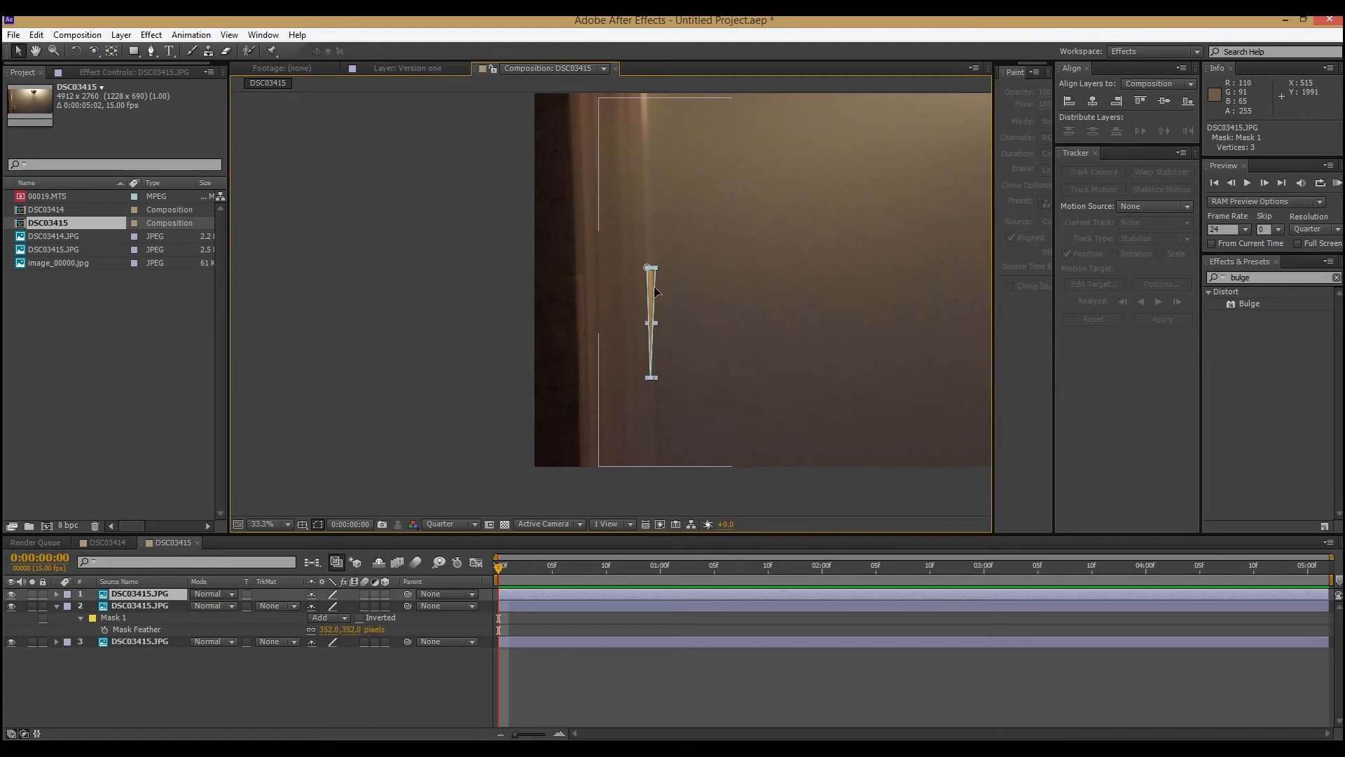
pyautogui.click(653, 288)
# - Duplicate the sliver layer, move the copy up along the door frame's edge and align its lower mask point with the original sliver
pyautogui.click(159, 594)
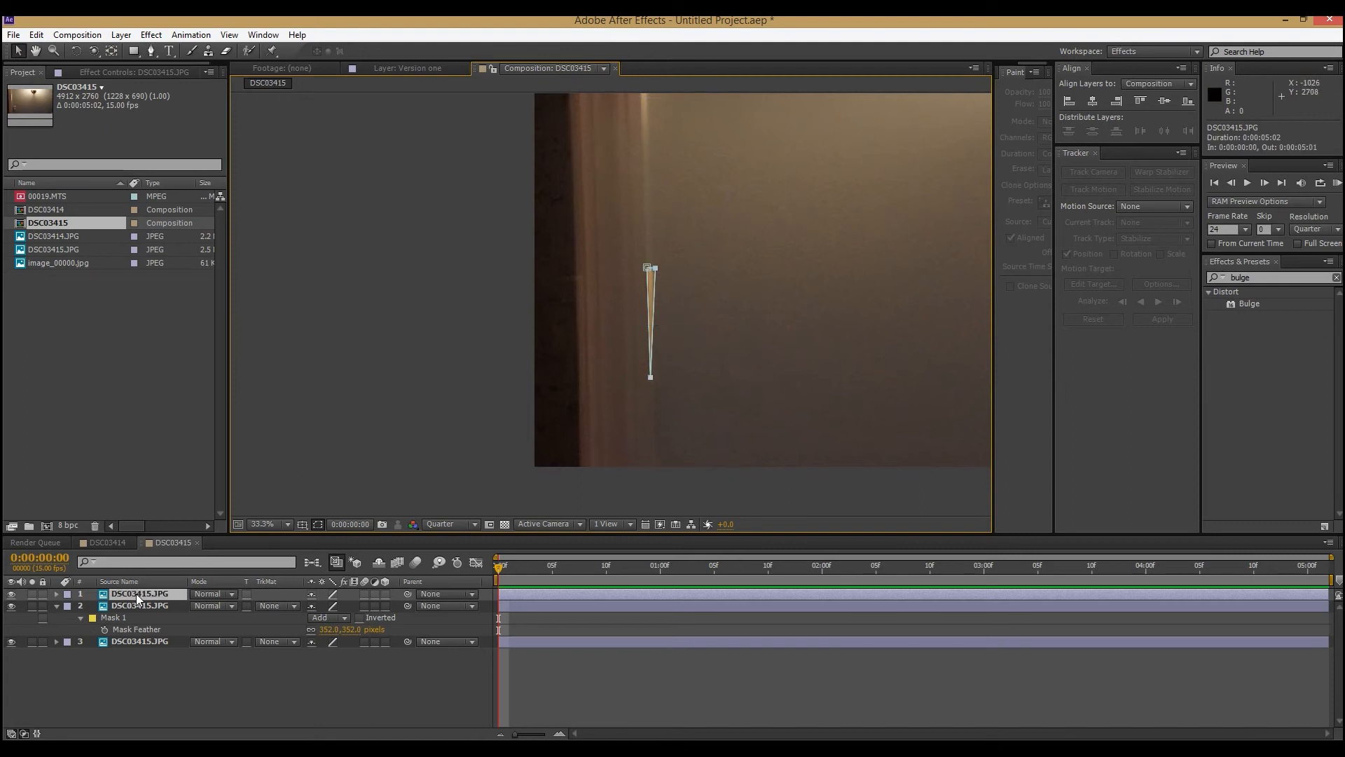
pyautogui.hotkey('ctrl', 'd')
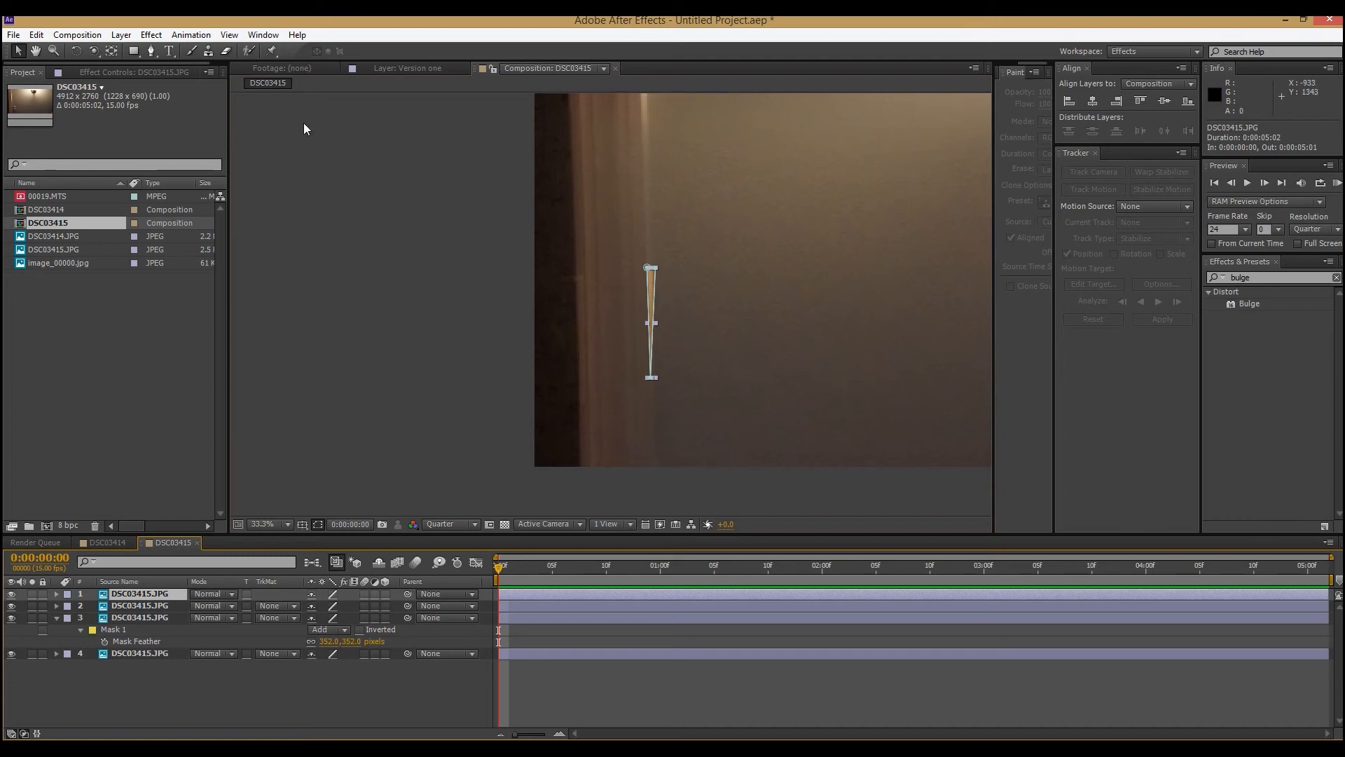
pyautogui.scroll(3, 685, 384)
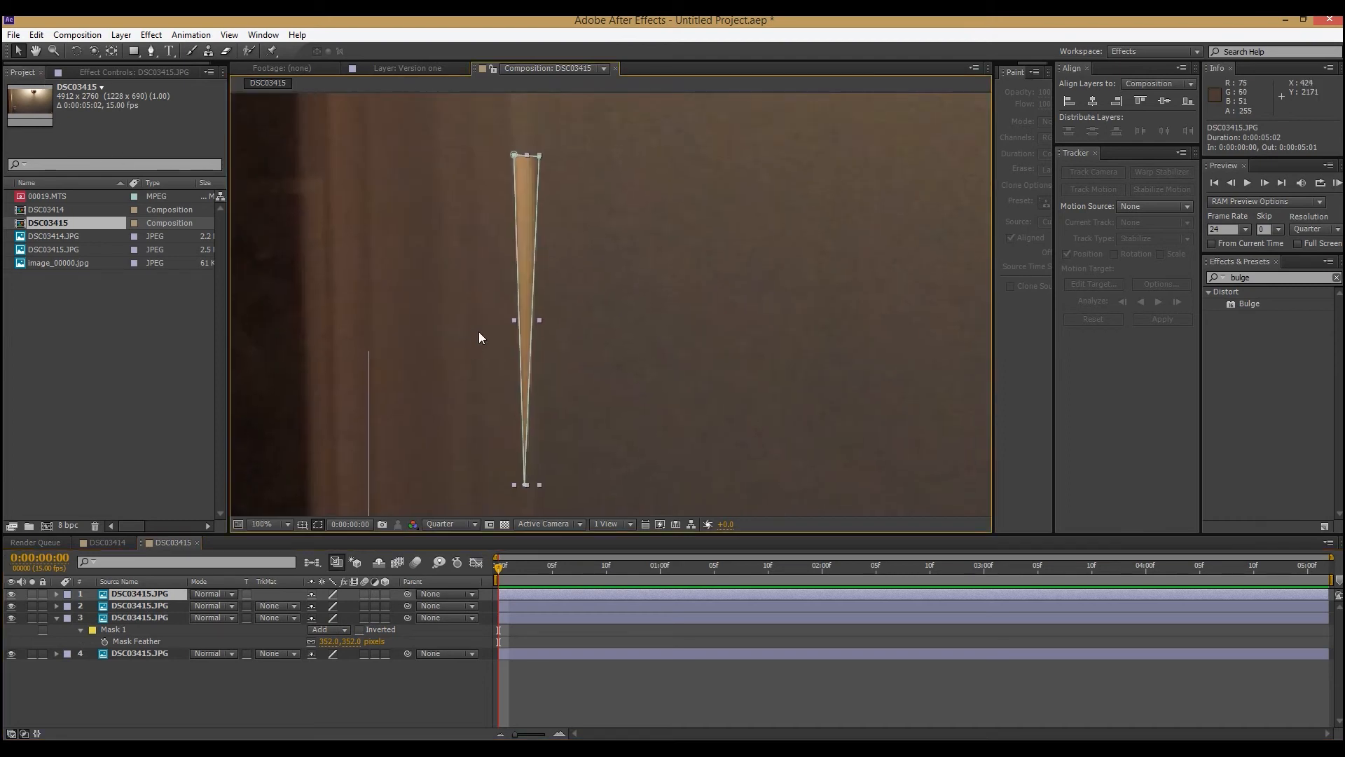
pyautogui.moveTo(527, 248); pyautogui.dragTo(522, 172)
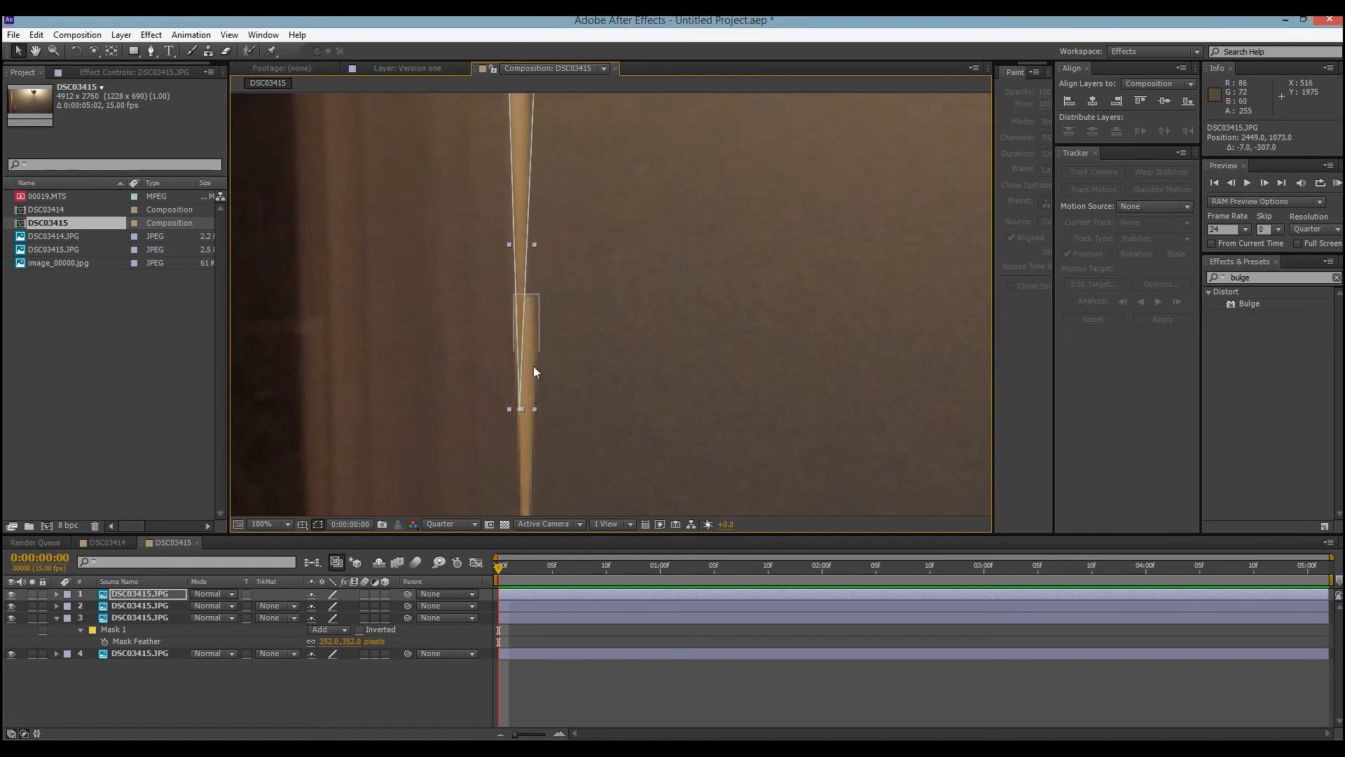
pyautogui.moveTo(519, 411); pyautogui.dragTo(526, 409)
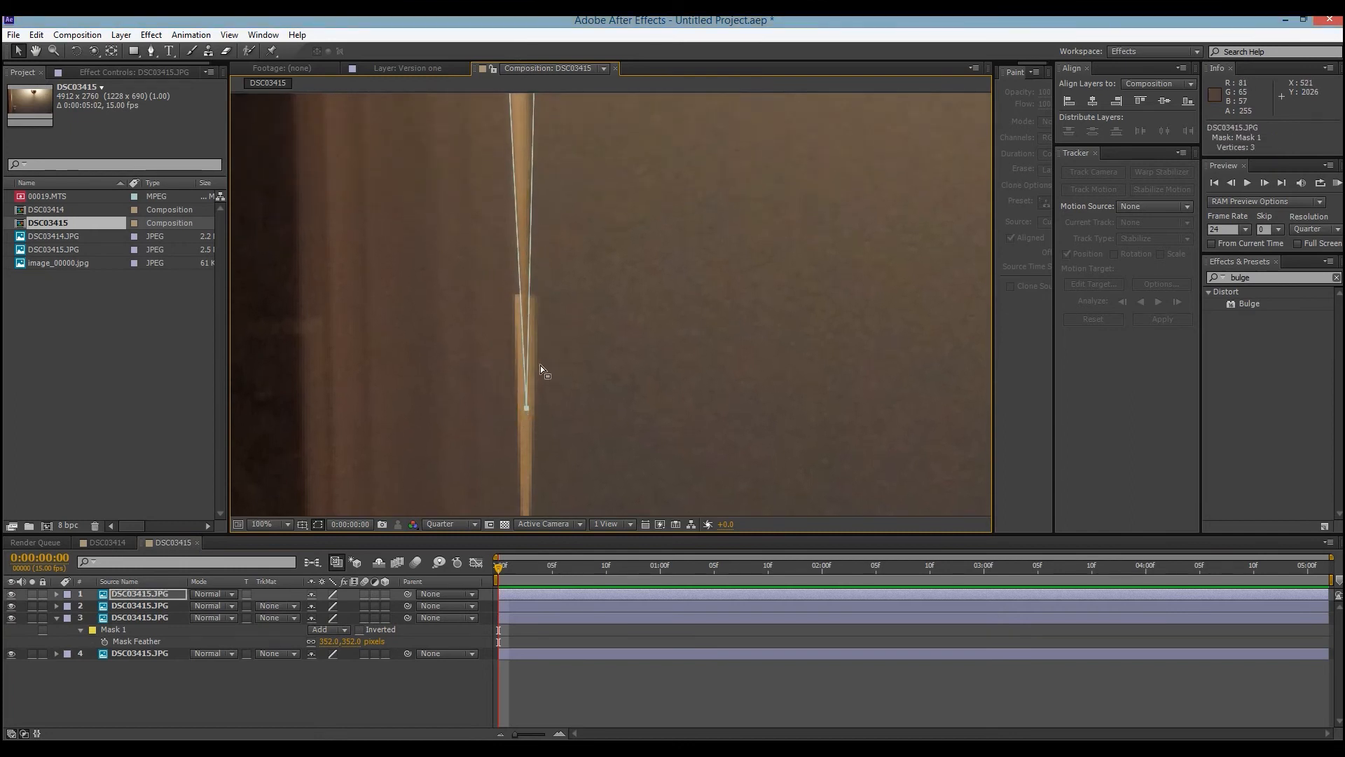
# - Try to stretch the upper sliver's mask down the door frame, then delete its selected mask points
pyautogui.scroll(-3, 536, 361)
pyautogui.scroll(2, 523, 359)
pyautogui.scroll(-3, 552, 267)
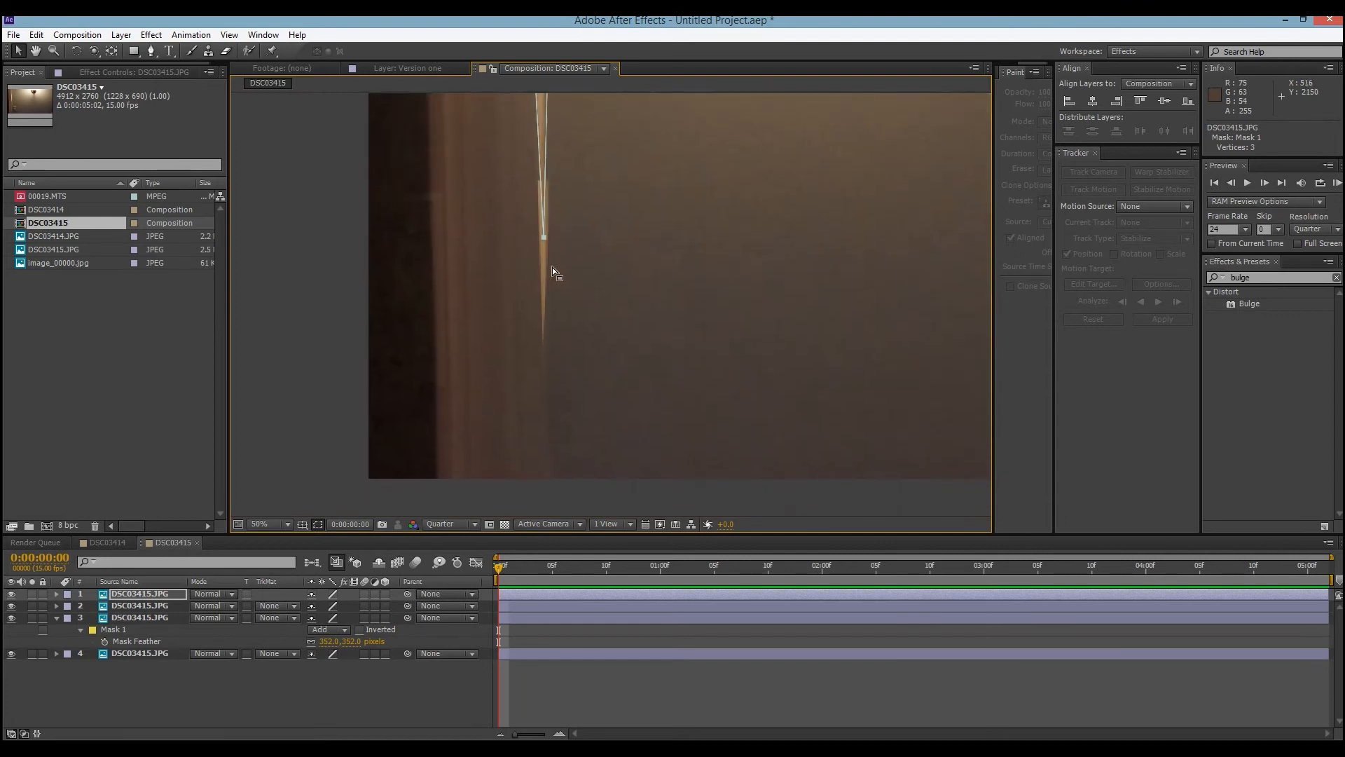
pyautogui.doubleClick(540, 175)
pyautogui.doubleClick(543, 143)
pyautogui.moveTo(542, 143); pyautogui.dragTo(545, 397)
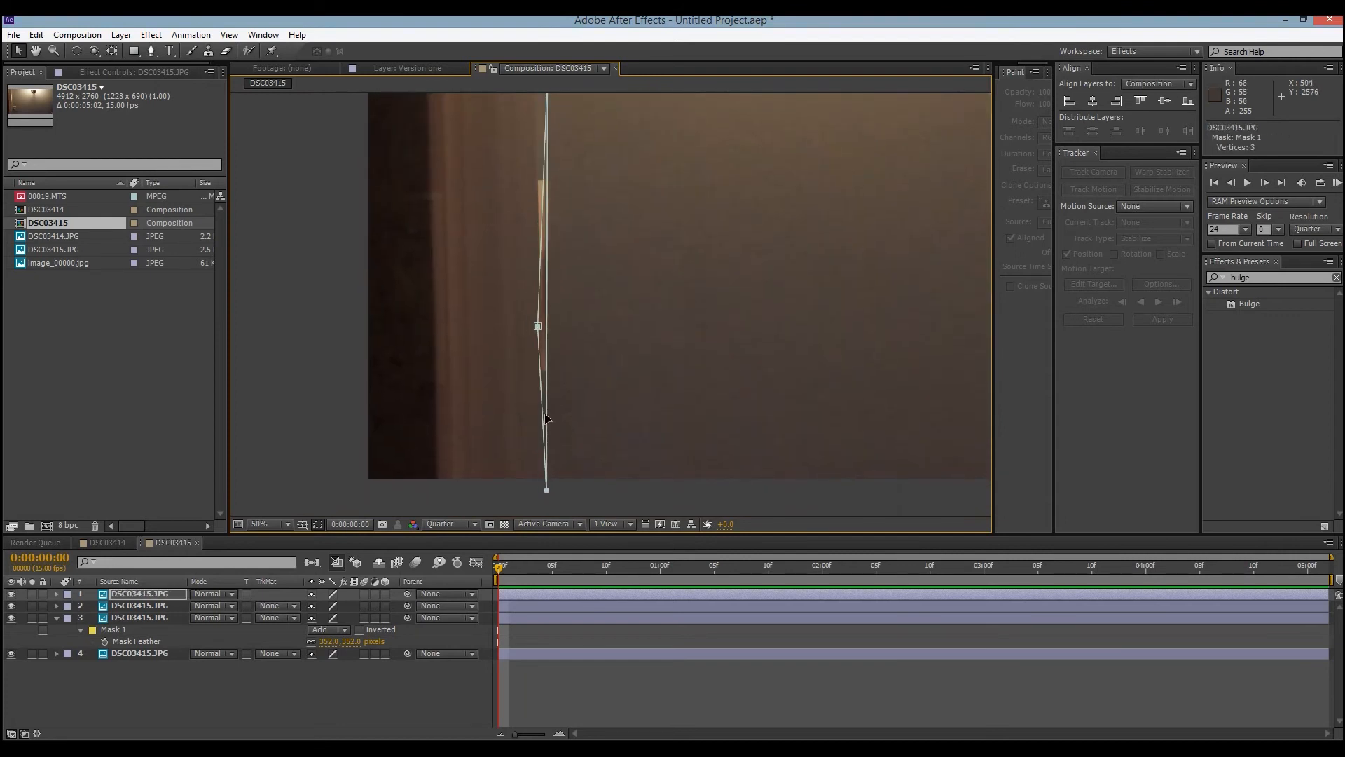
pyautogui.press('Delete')
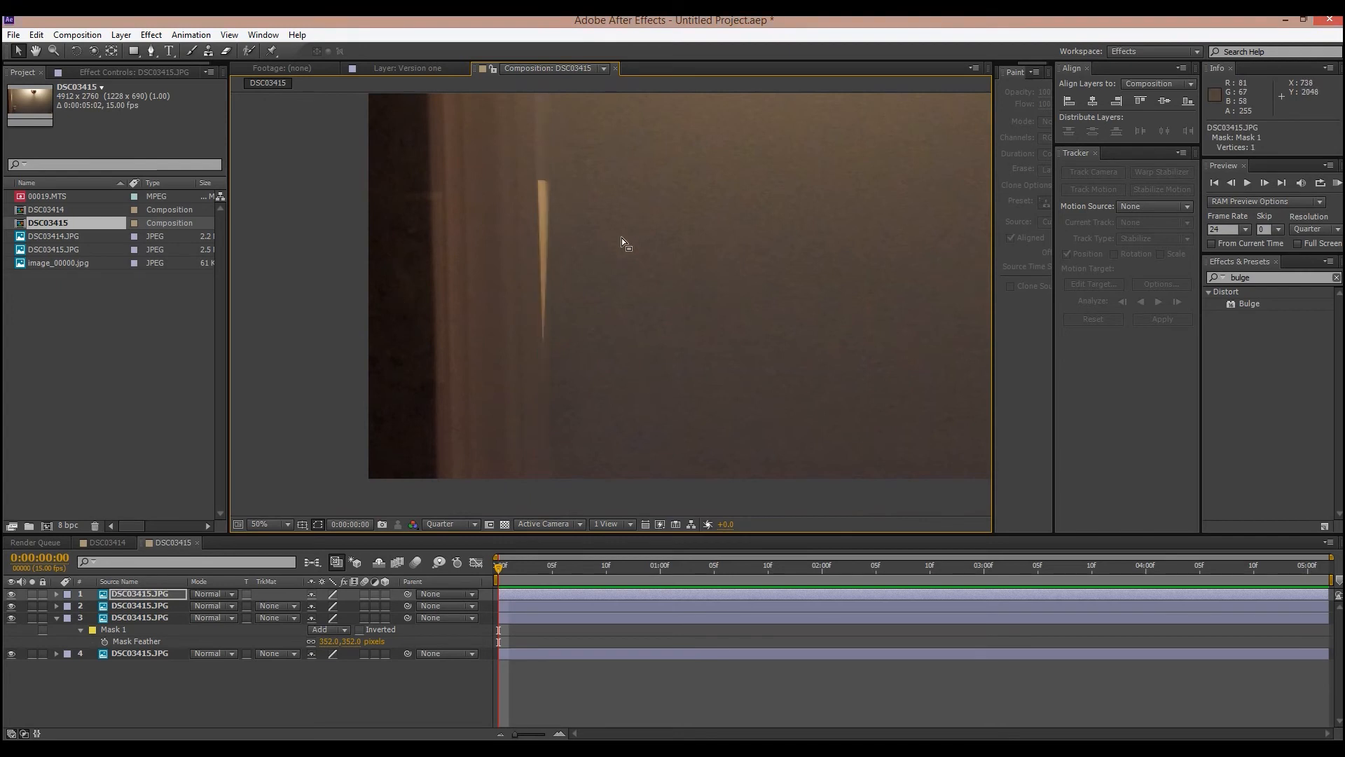
# - Move the remaining bright sliver down along the door frame's edge to near the base of the photo
pyautogui.click(140, 593)
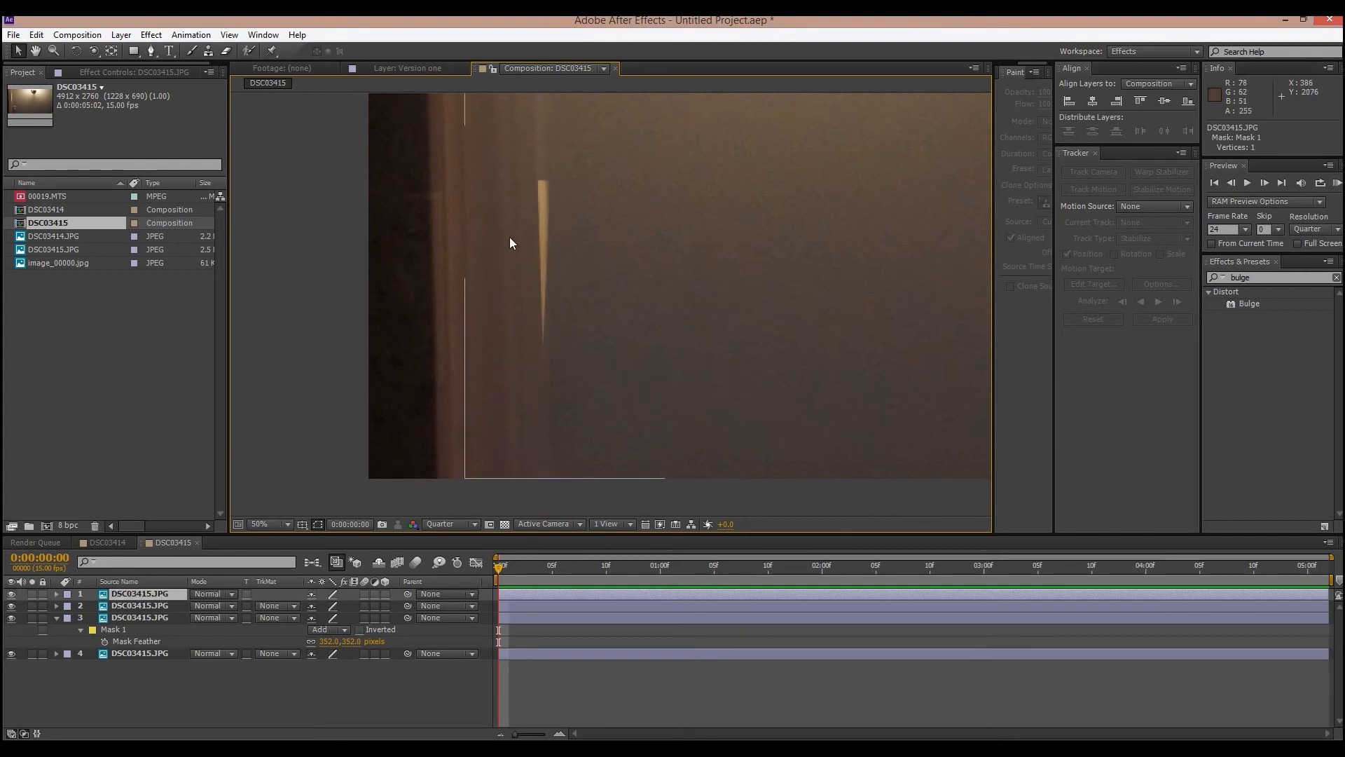
pyautogui.moveTo(545, 218); pyautogui.dragTo(544, 357)
pyautogui.hotkey('ctrl', '[')
pyautogui.scroll(-1, 559, 327)
pyautogui.scroll(-1, 559, 326)
pyautogui.click(406, 398)
pyautogui.scroll(1, 406, 398)
pyautogui.moveTo(406, 398); pyautogui.dragTo(335, 448)
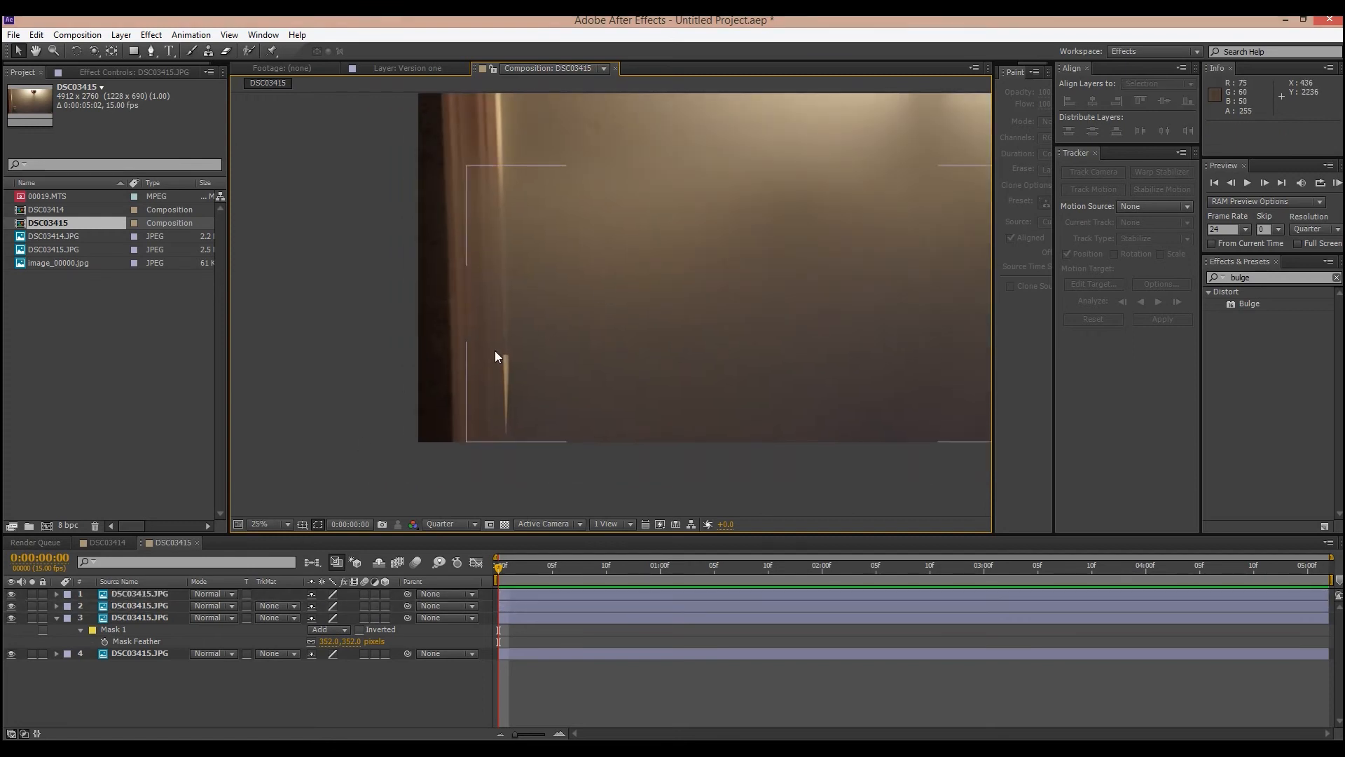
# - Examine the blurred door-frame edge around the sliver and check which layers cover it
pyautogui.scroll(-1, 494, 350)
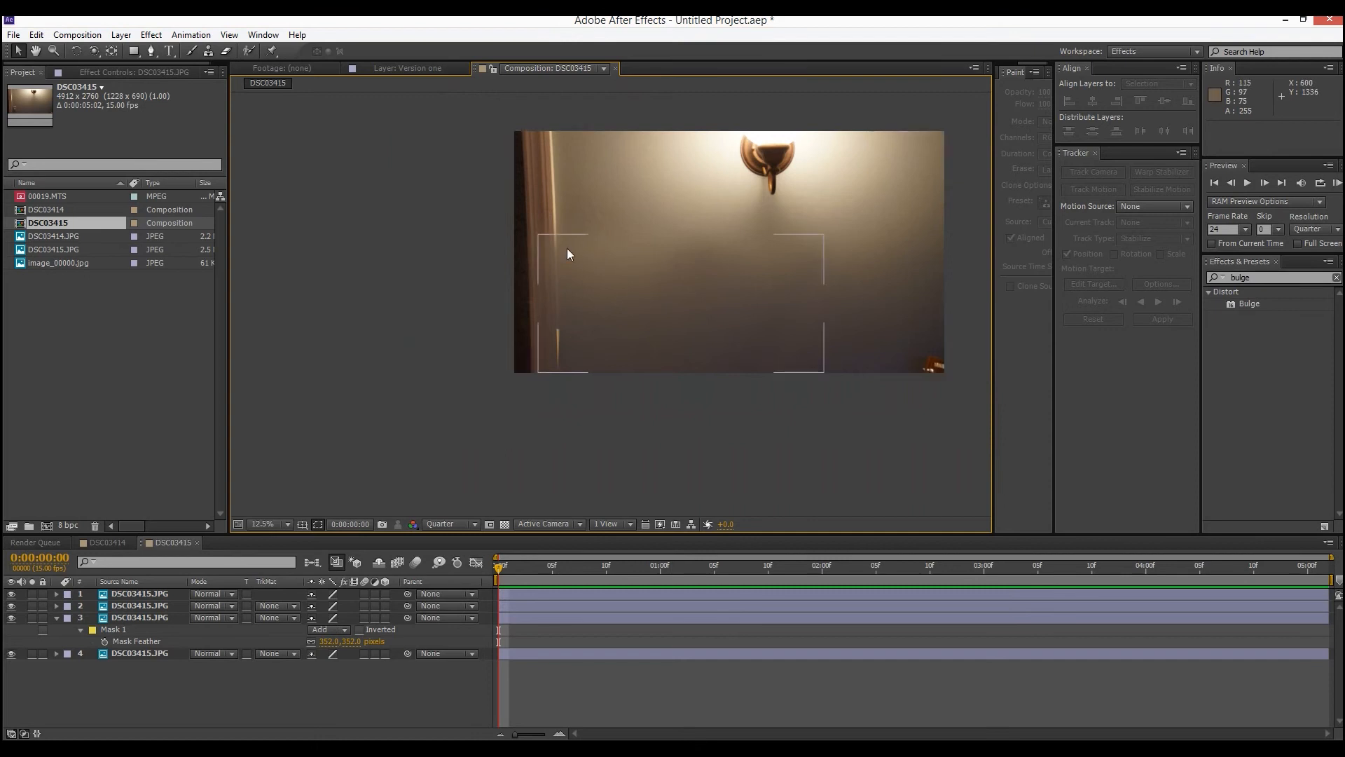
pyautogui.scroll(1, 606, 351)
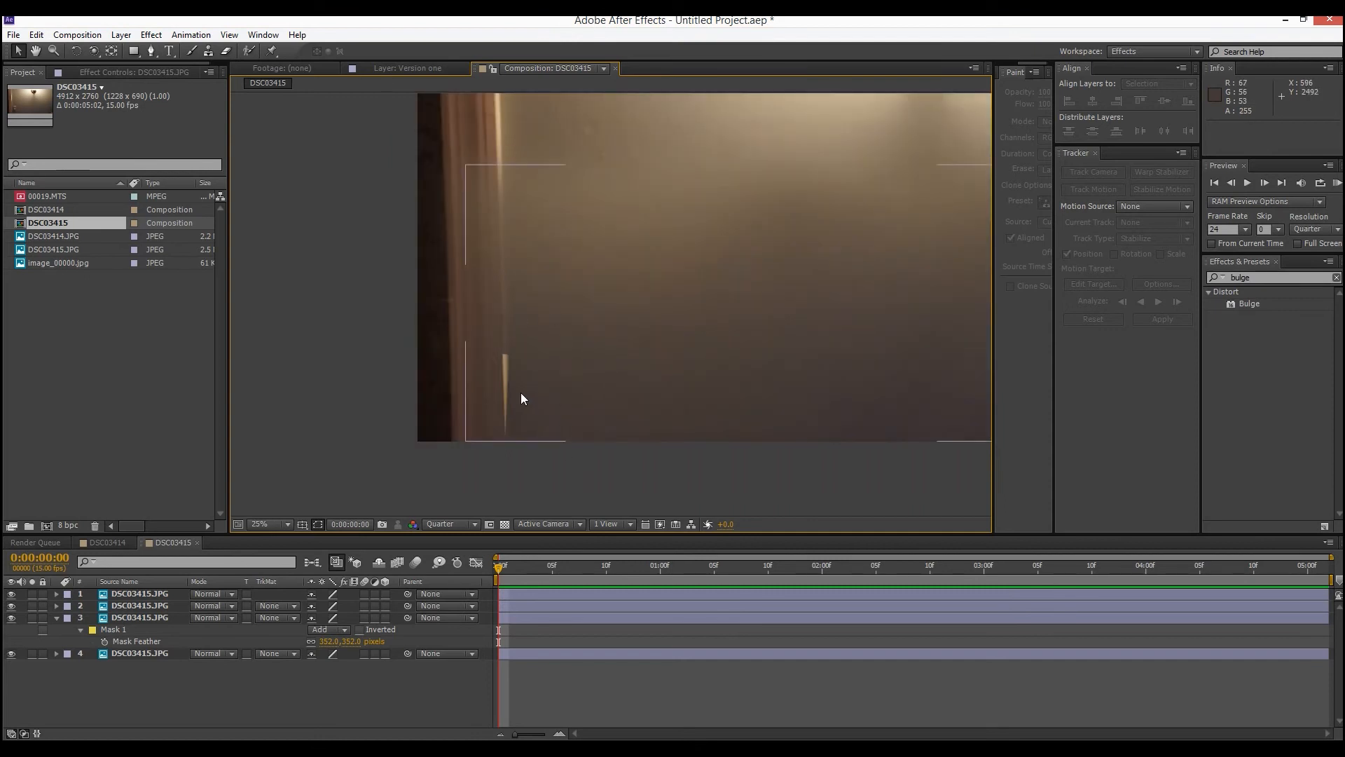
pyautogui.click(501, 379)
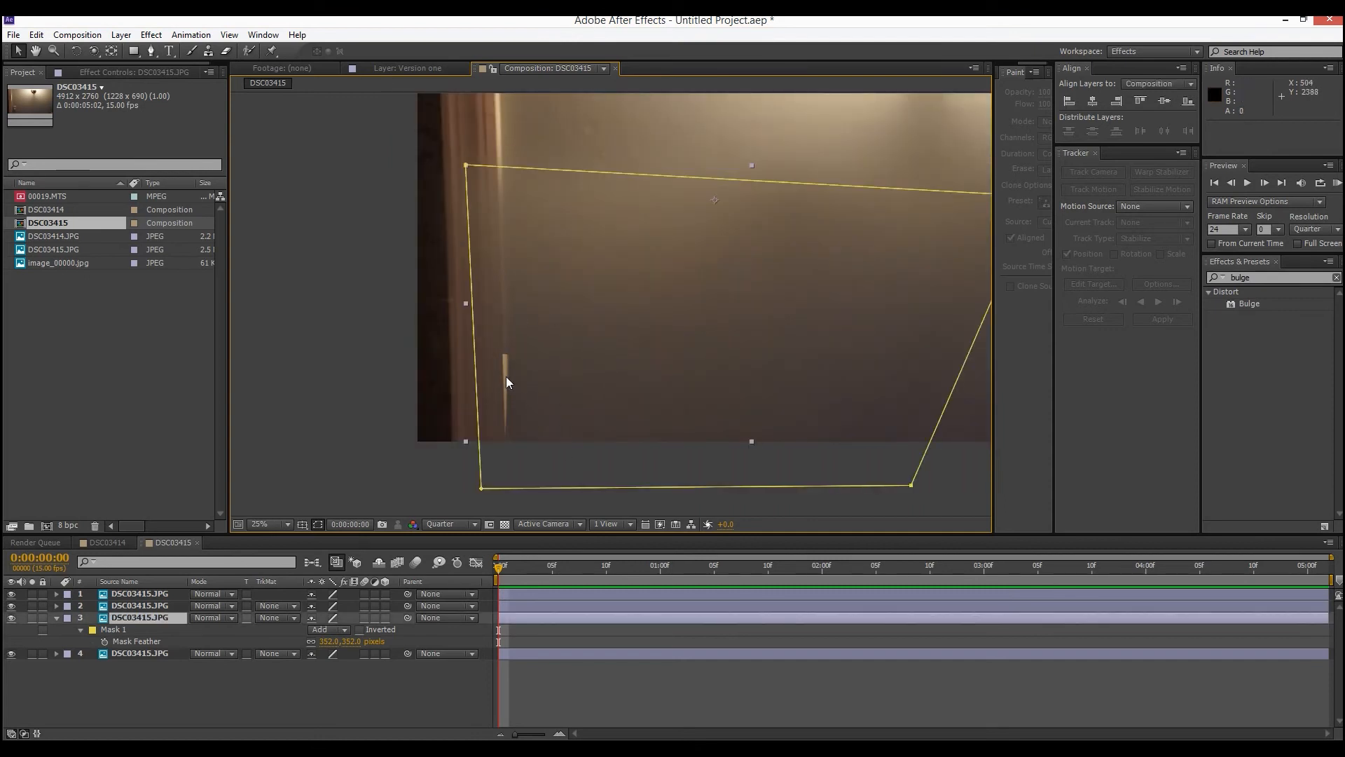
pyautogui.click(362, 471)
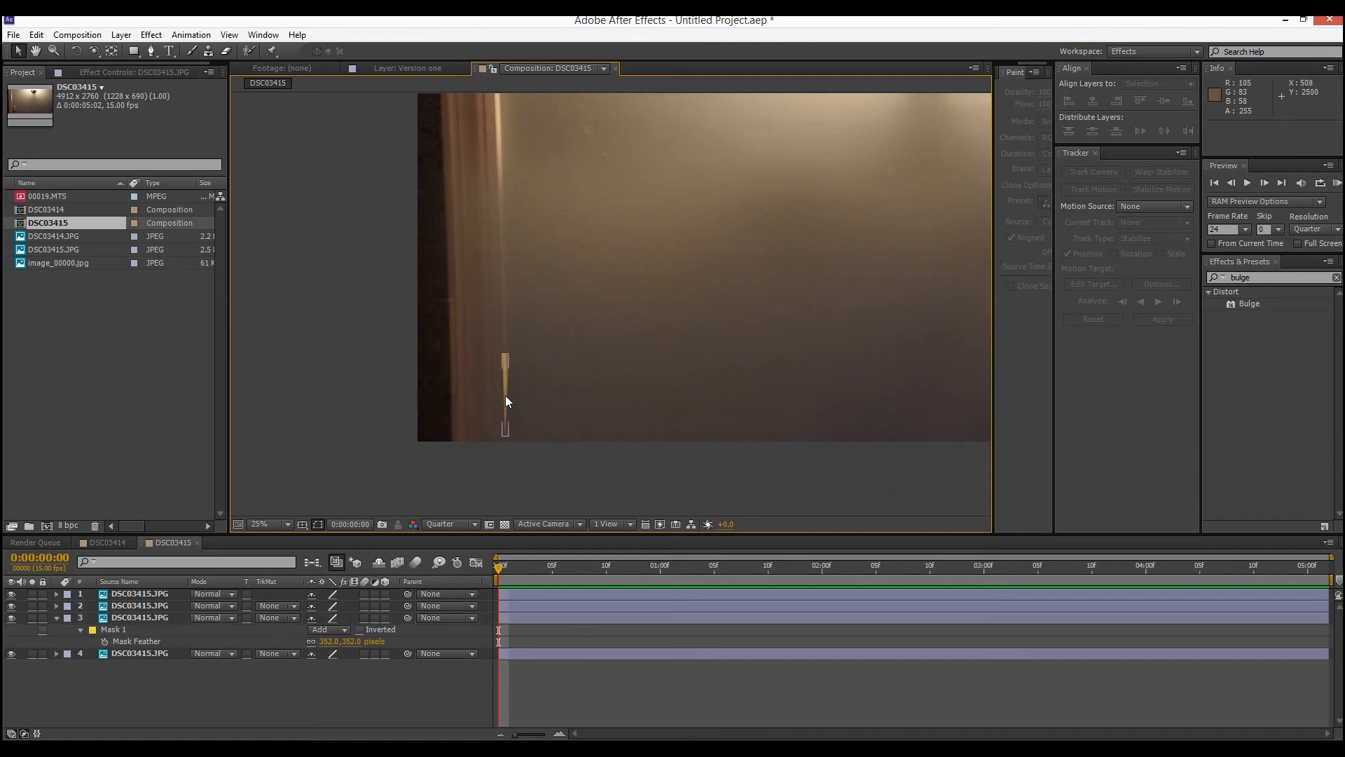
pyautogui.click(150, 595)
pyautogui.moveTo(511, 150)
pyautogui.mouseDown()
pyautogui.moveTo(489, 153)
pyautogui.moveTo(497, 222)
pyautogui.moveTo(496, 154)
pyautogui.mouseUp()
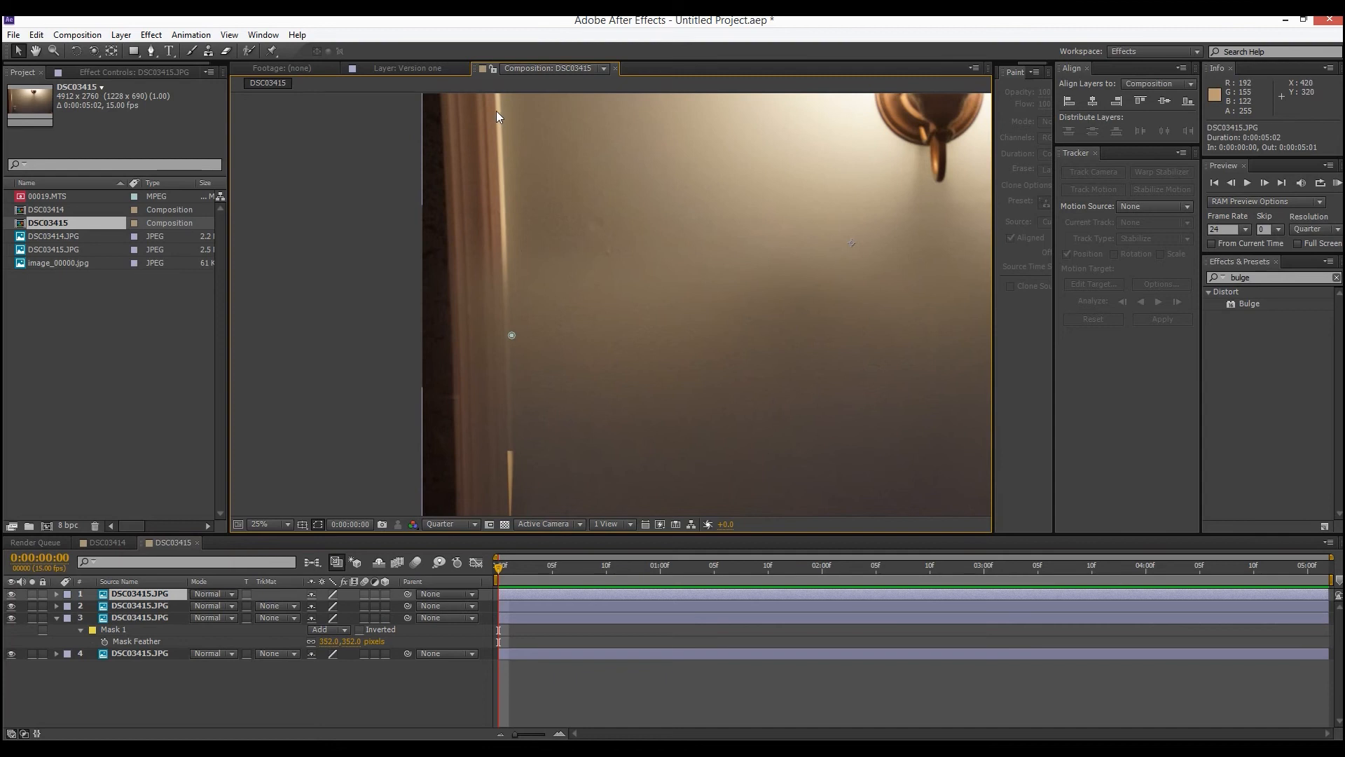
pyautogui.moveTo(505, 231); pyautogui.dragTo(509, 284)
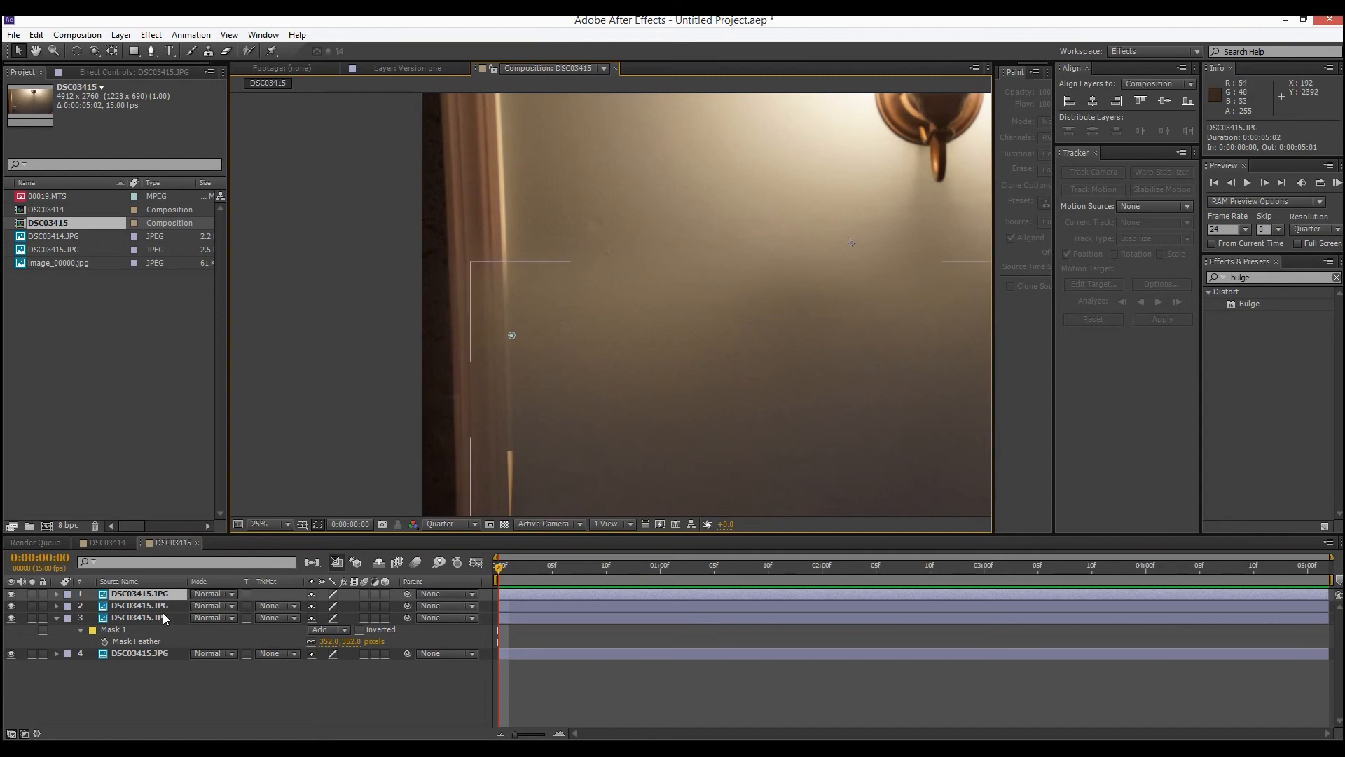
pyautogui.click(137, 597)
pyautogui.scroll(-1, 468, 427)
pyautogui.scroll(1, 467, 428)
pyautogui.moveTo(469, 425); pyautogui.dragTo(476, 177)
pyautogui.scroll(1, 476, 176)
pyautogui.moveTo(480, 245); pyautogui.dragTo(489, 473)
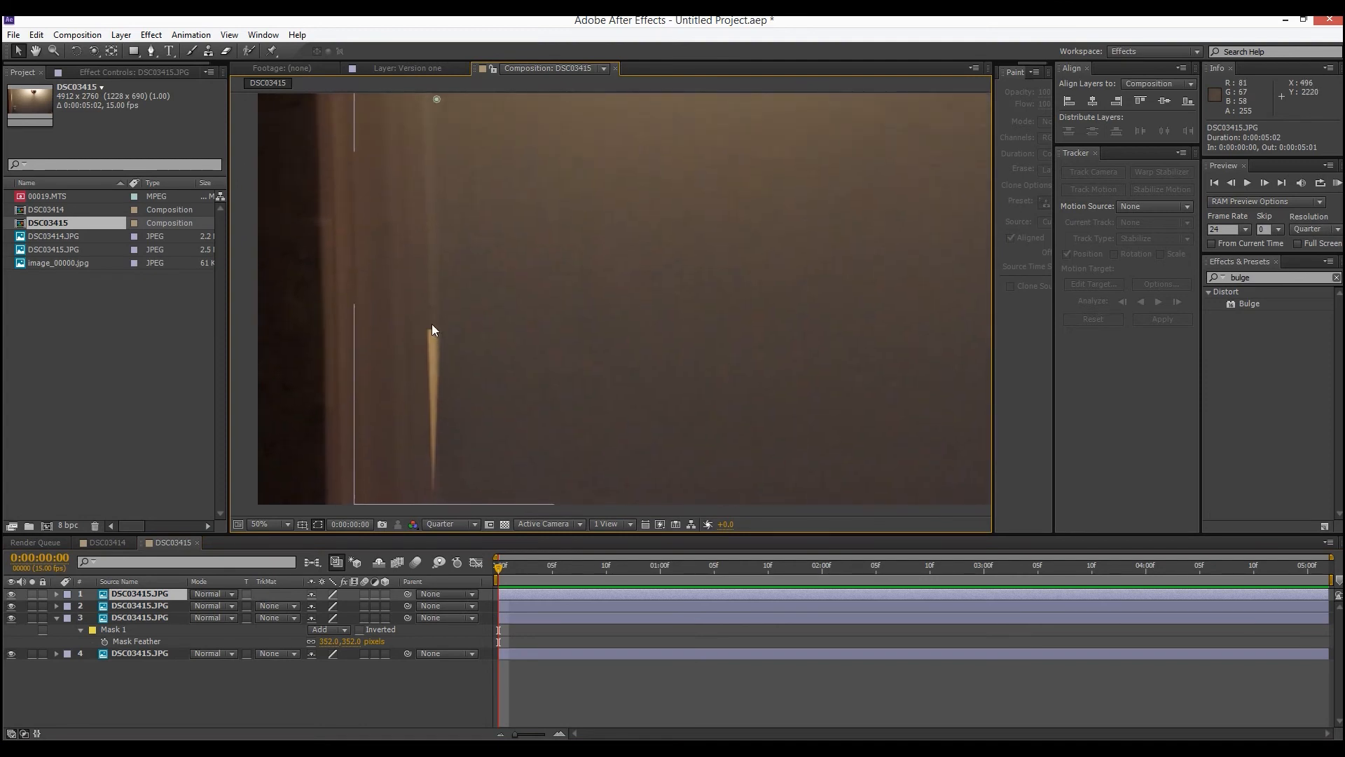
# - Delete the layer containing the bright sliver on the lower door frame
pyautogui.click(436, 379)
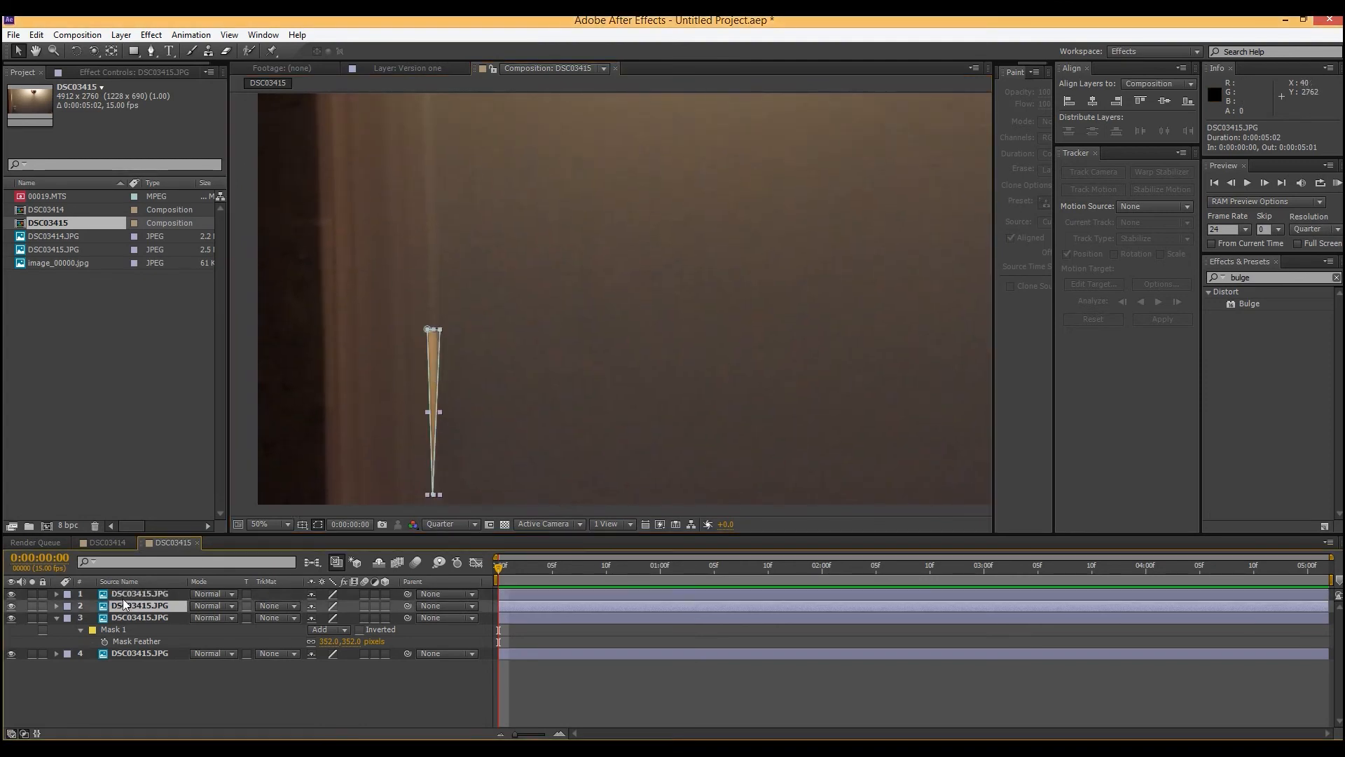
pyautogui.press('Delete')
pyautogui.scroll(-1, 361, 381)
pyautogui.scroll(1, 361, 381)
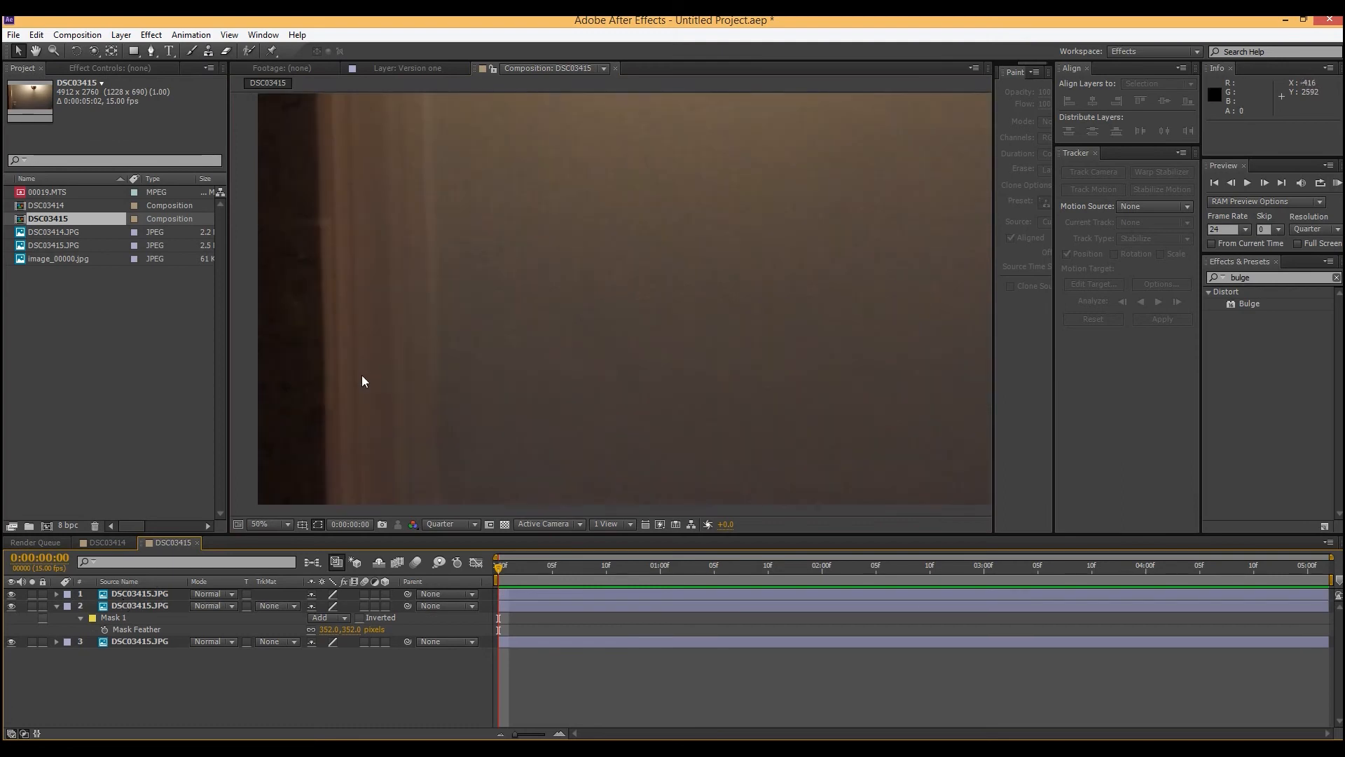
pyautogui.moveTo(451, 420); pyautogui.dragTo(410, 408)
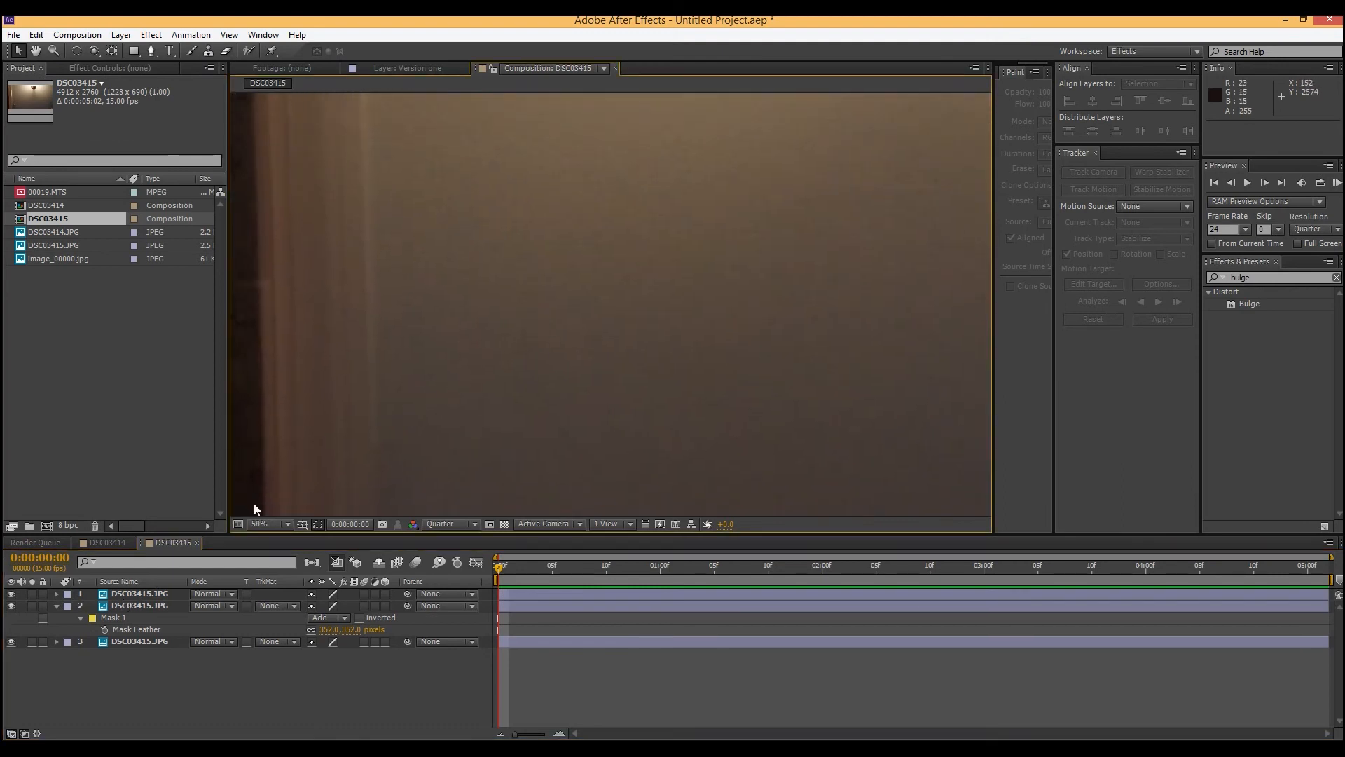
pyautogui.scroll(-1, 402, 314)
pyautogui.moveTo(405, 320); pyautogui.dragTo(385, 391)
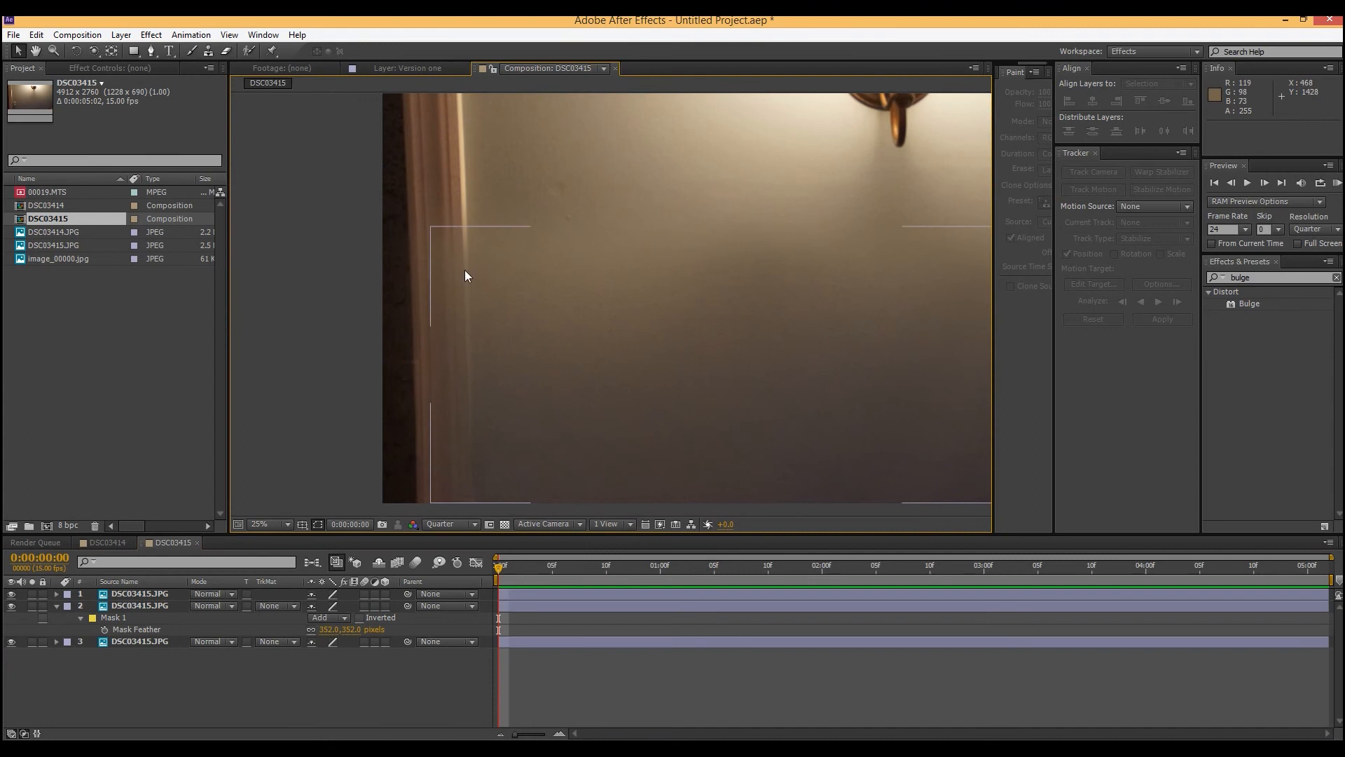
# - Make a fresh duplicate of the original unmasked photo layer and place it first in the layer order
pyautogui.click(140, 606)
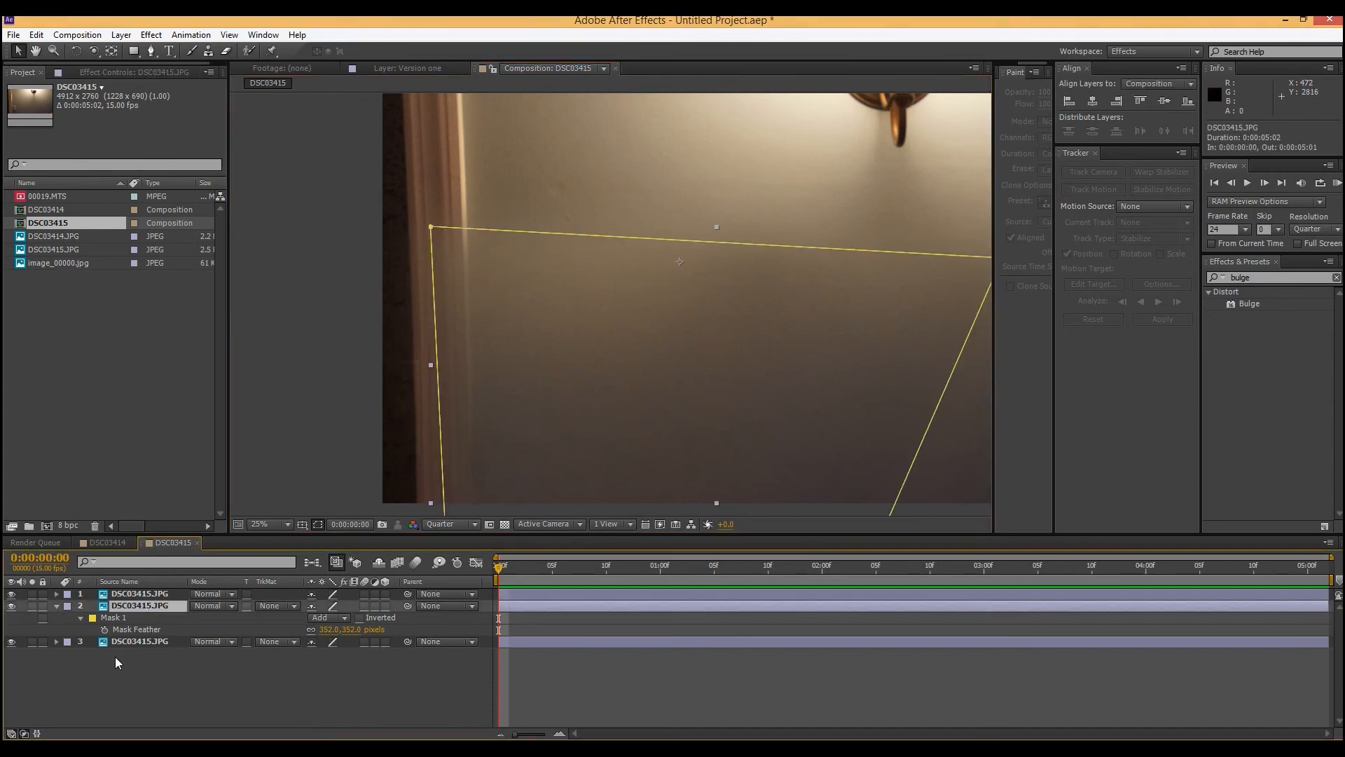
pyautogui.click(122, 643)
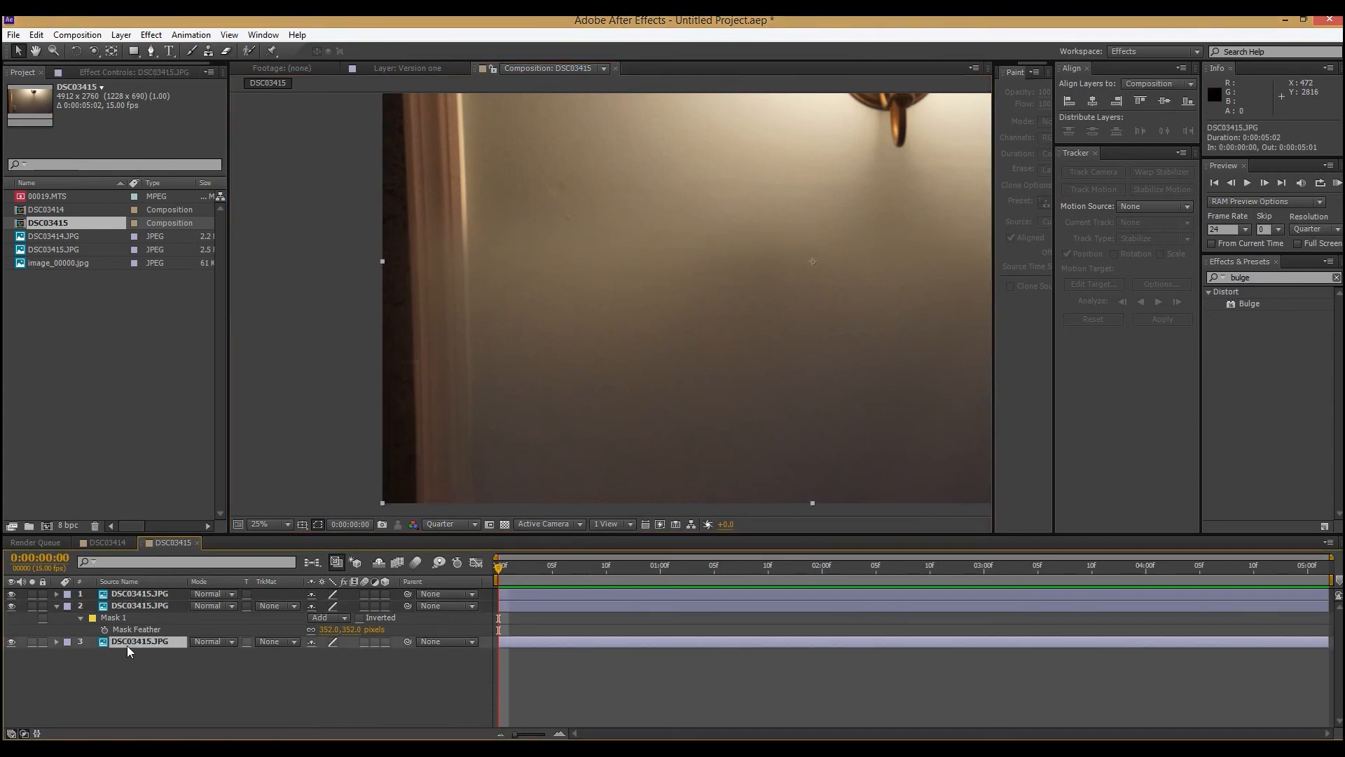
pyautogui.hotkey('ctrl', 'd')
pyautogui.moveTo(127, 646); pyautogui.dragTo(162, 589)
pyautogui.scroll(2, 440, 288)
pyautogui.moveTo(439, 289); pyautogui.dragTo(547, 669)
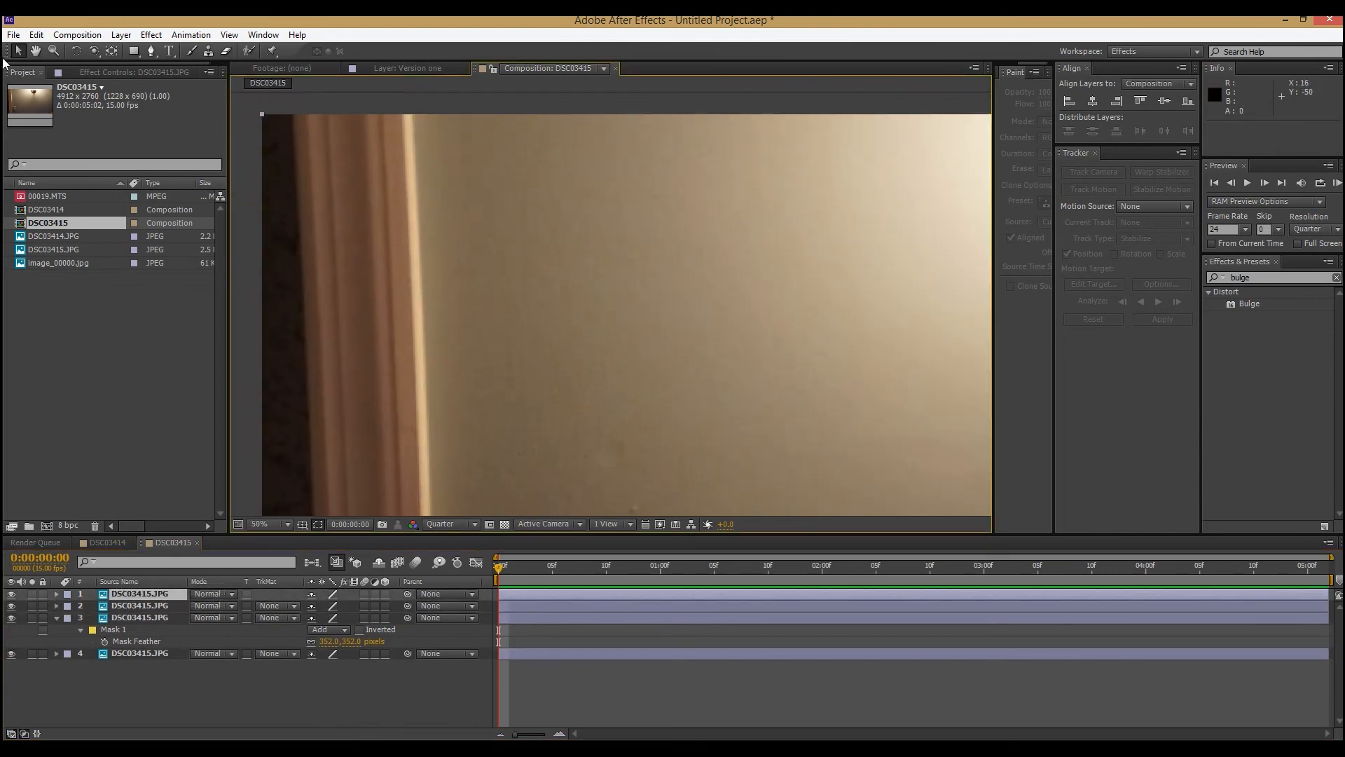
# - Start a Pen-tool mask on the first layer, tracing the inner side of the bright door-frame edge from above the photo down to the light switch
pyautogui.click(151, 52)
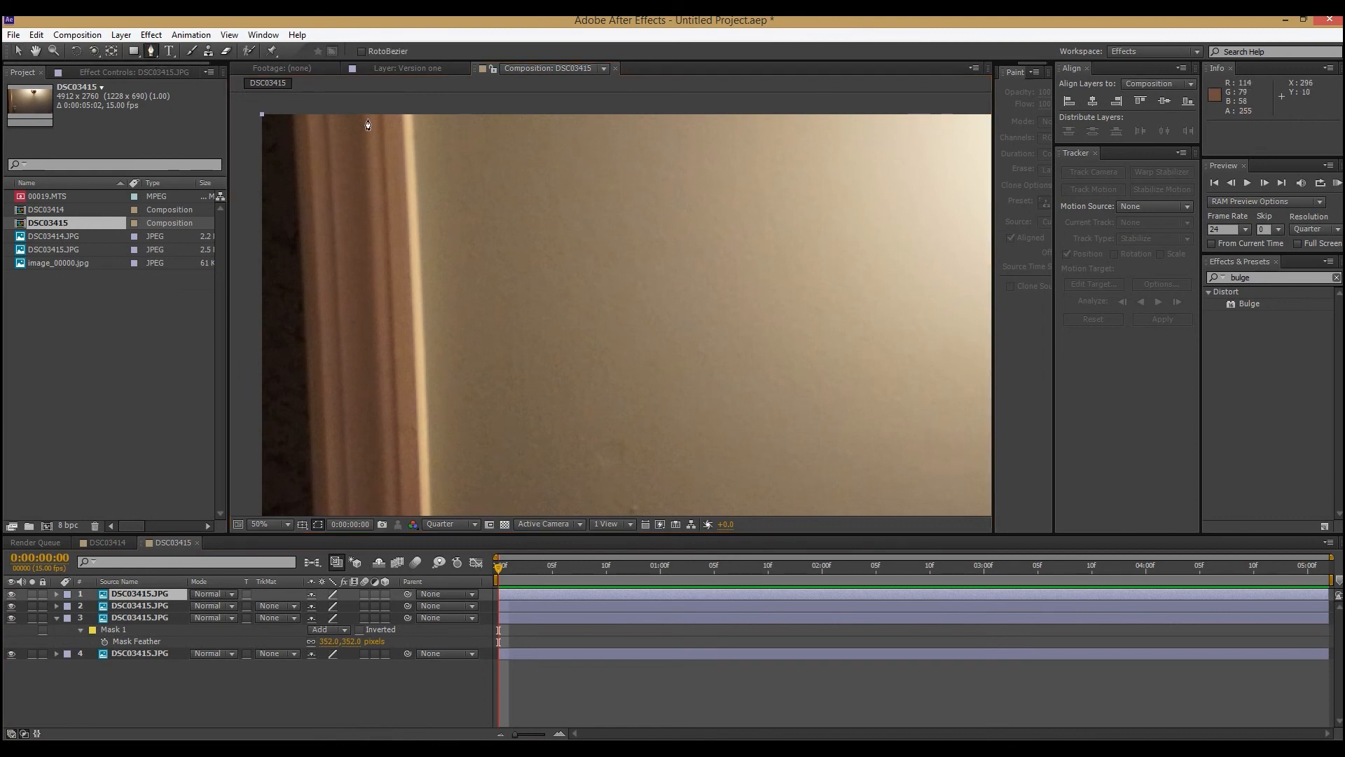
pyautogui.click(404, 110)
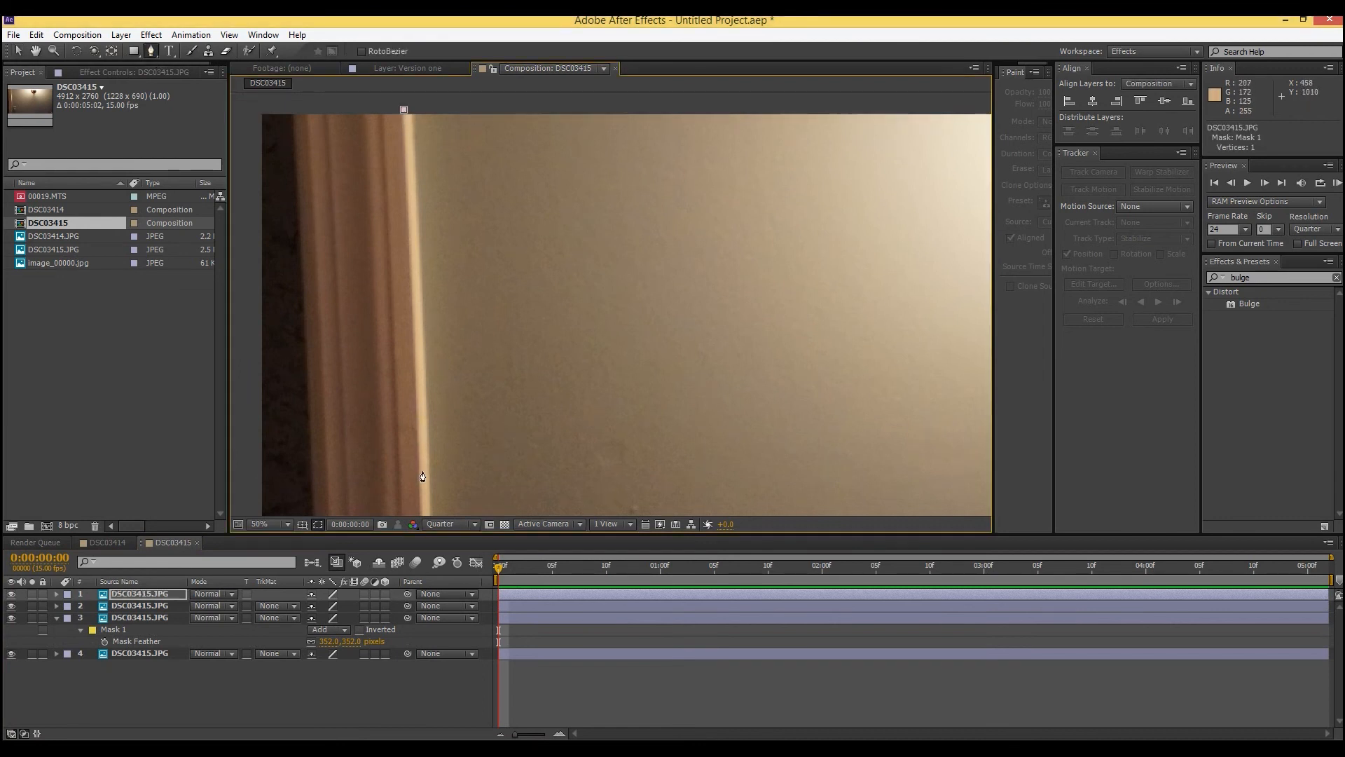
pyautogui.click(419, 510)
pyautogui.scroll(-5, 434, 420)
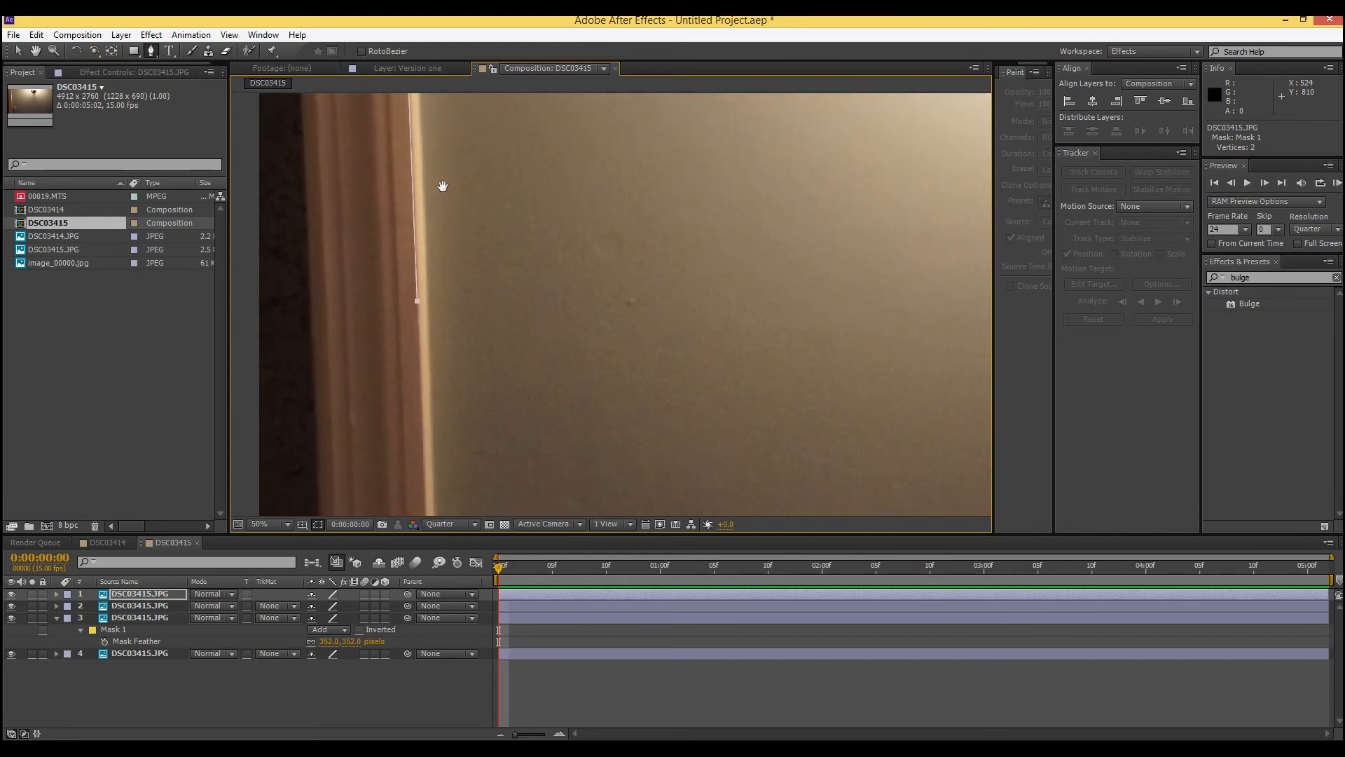
pyautogui.click(425, 488)
pyautogui.scroll(-2, 426, 480)
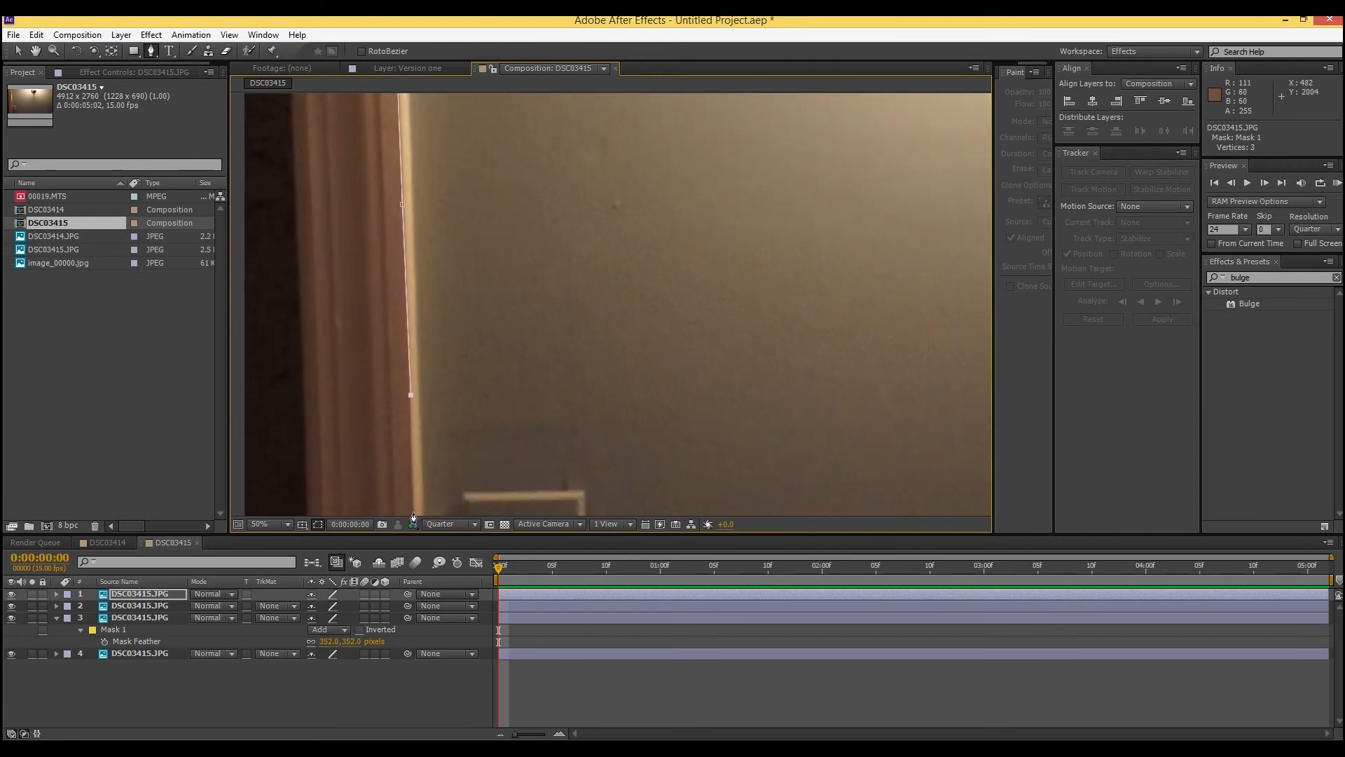
pyautogui.click(419, 364)
# - Trace the mask back up the wall side of the bright door-frame edge and close it above the photo
pyautogui.moveTo(427, 286); pyautogui.dragTo(451, 424)
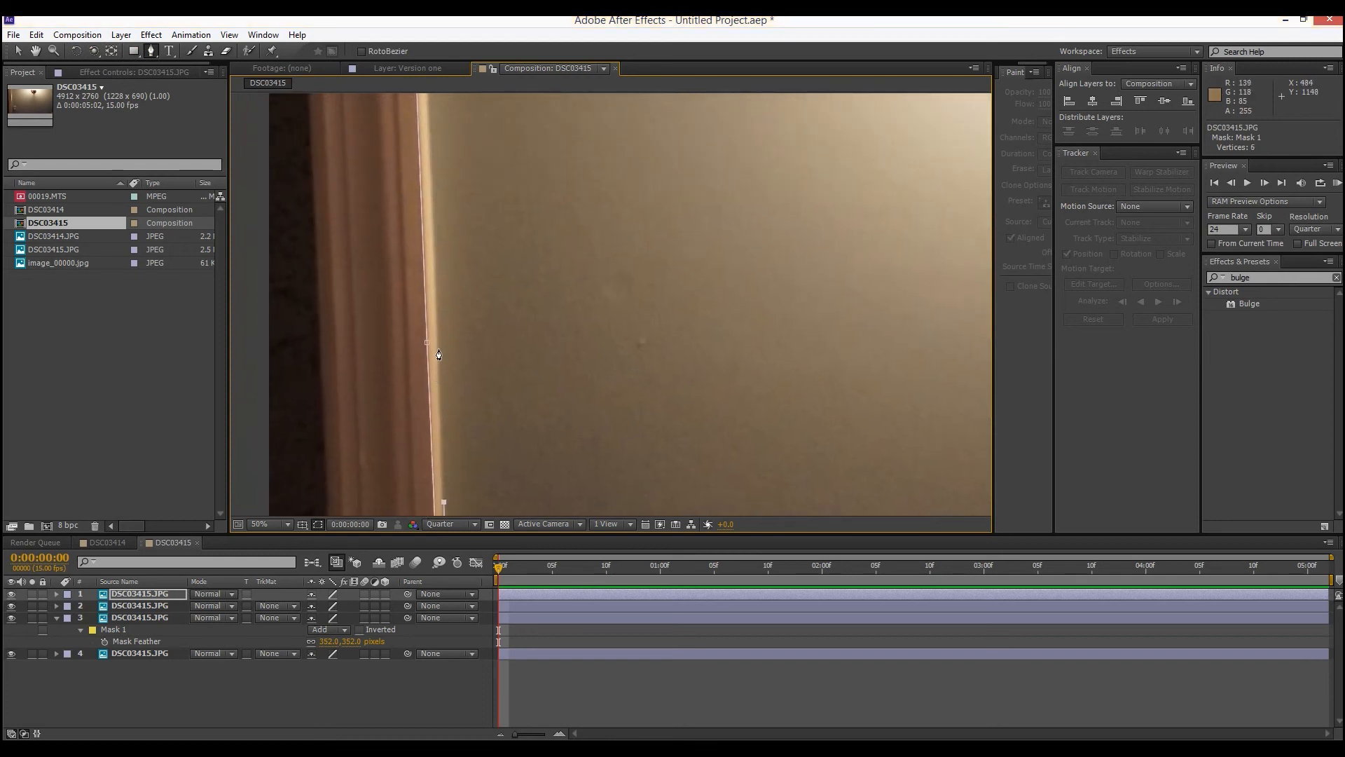
pyautogui.click(437, 347)
pyautogui.moveTo(462, 276); pyautogui.dragTo(466, 434)
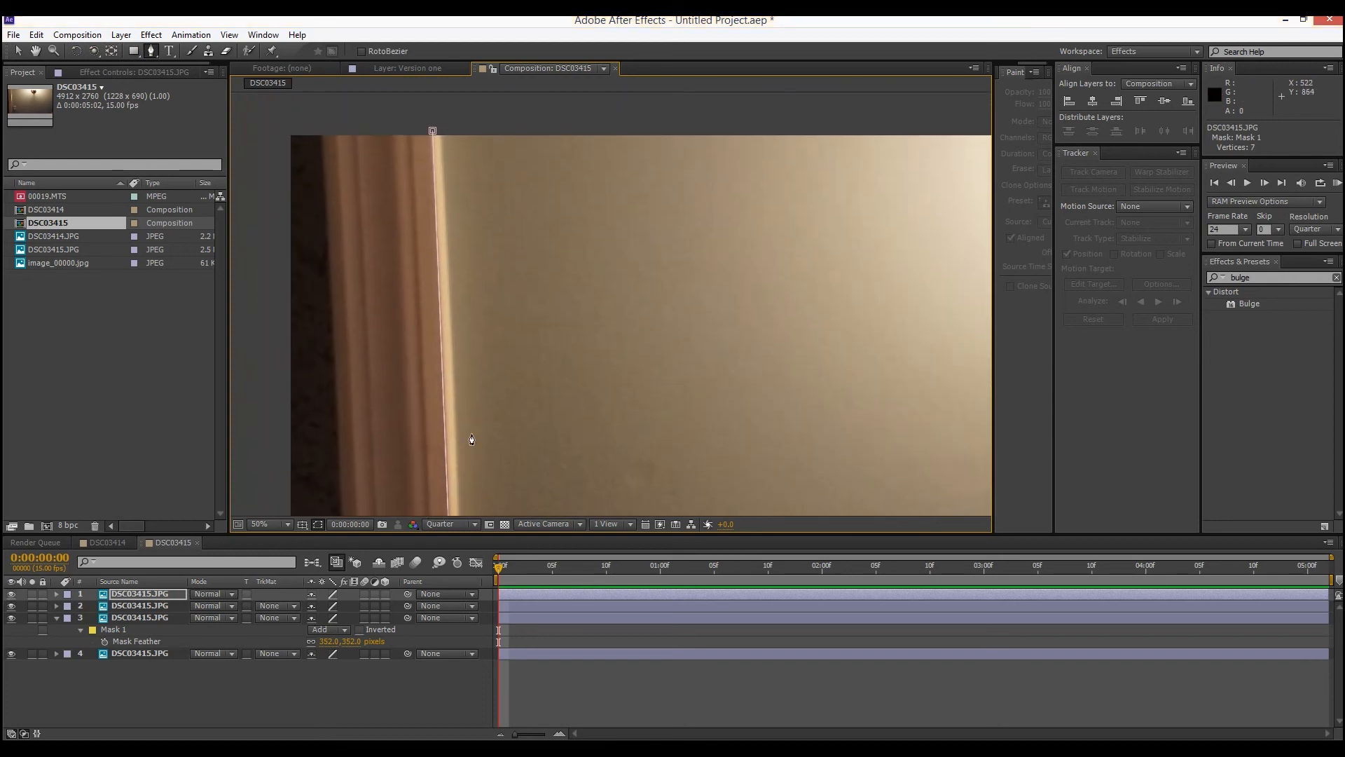
pyautogui.click(451, 328)
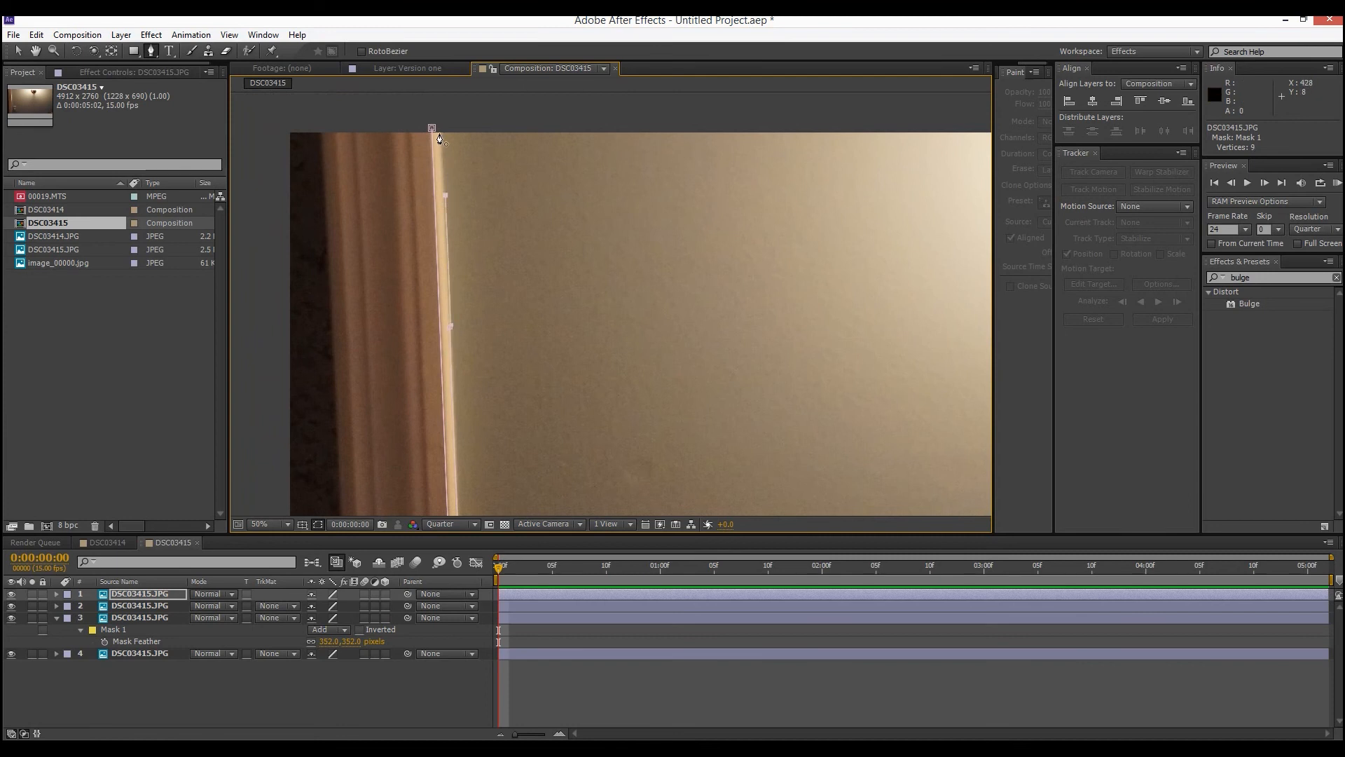
pyautogui.moveTo(446, 128); pyautogui.dragTo(444, 129)
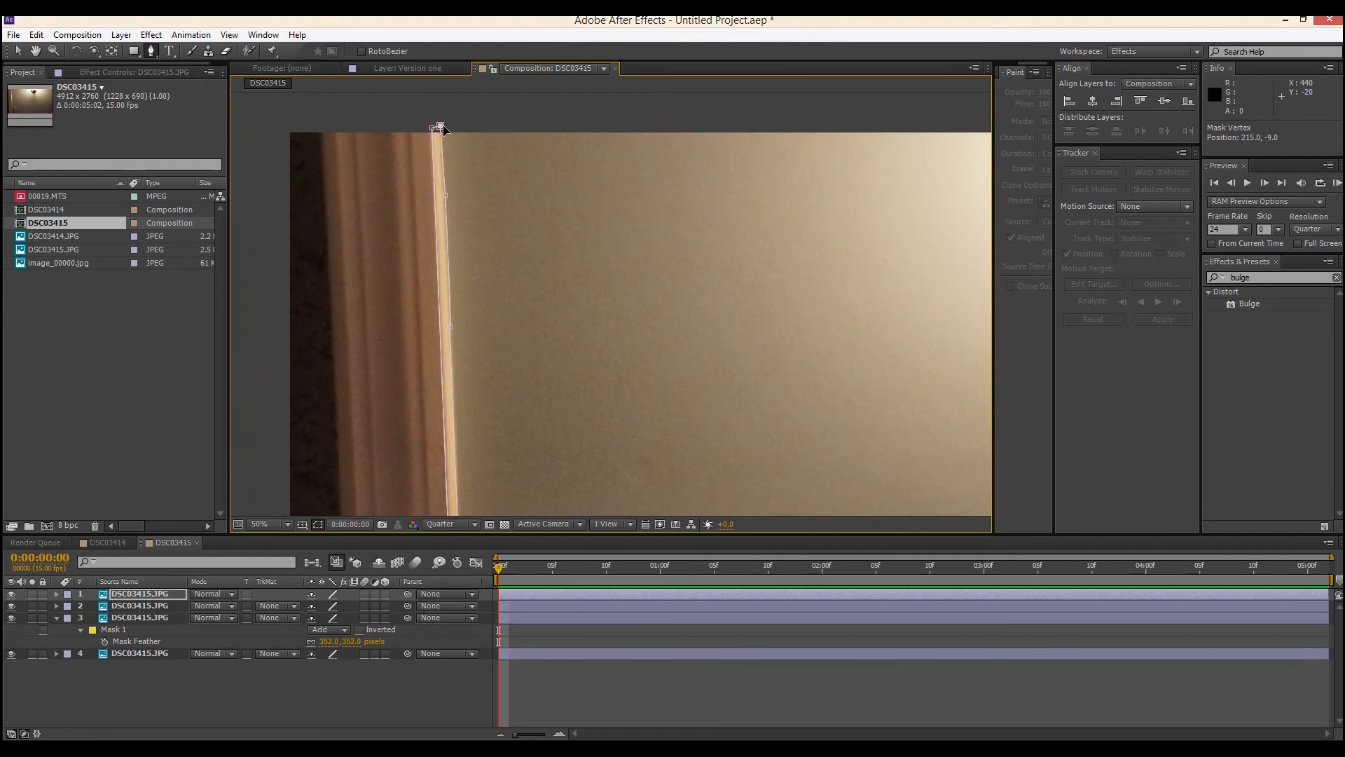
# - Move the masked bright strip down along the door frame until it extends past the photo's lower edge
pyautogui.press('v')
pyautogui.press(',')
pyautogui.press(',')
pyautogui.press(',')
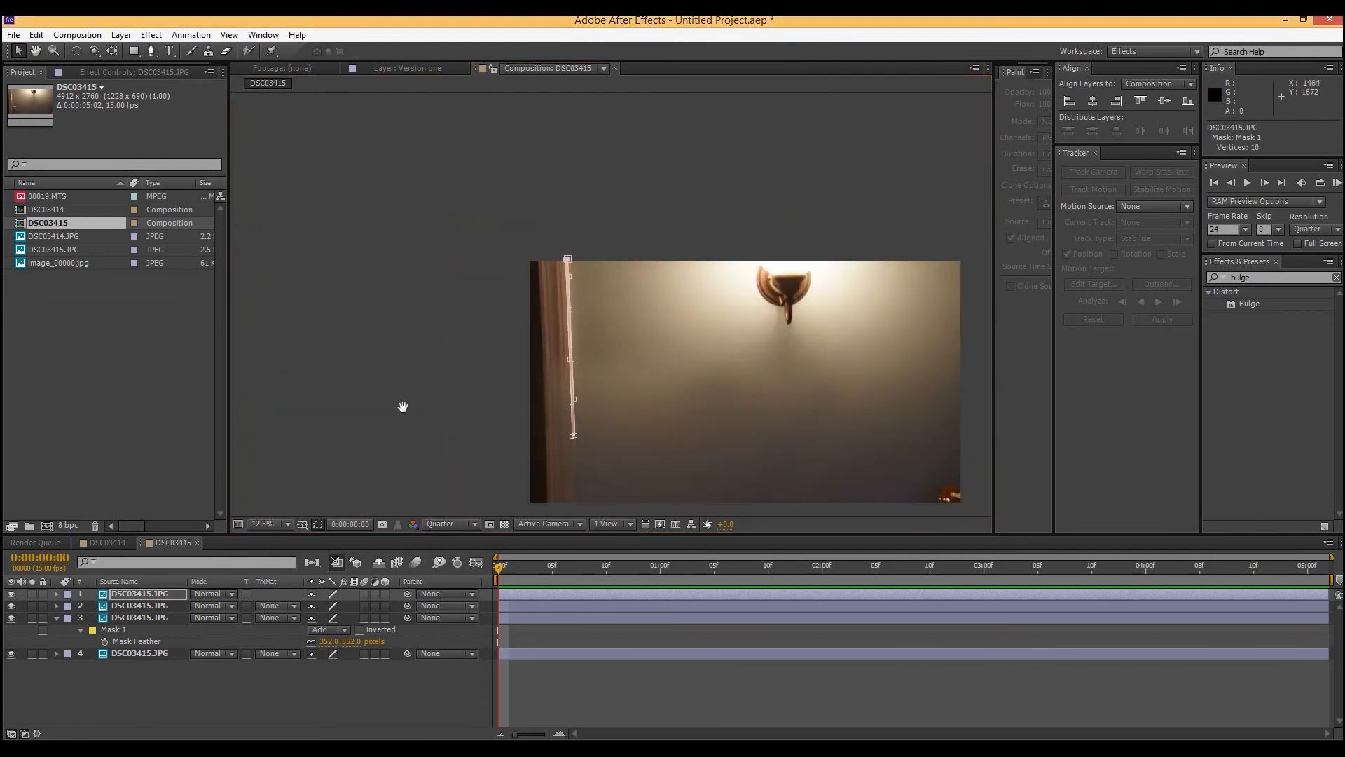
pyautogui.moveTo(402, 406); pyautogui.dragTo(393, 291)
pyautogui.press('.')
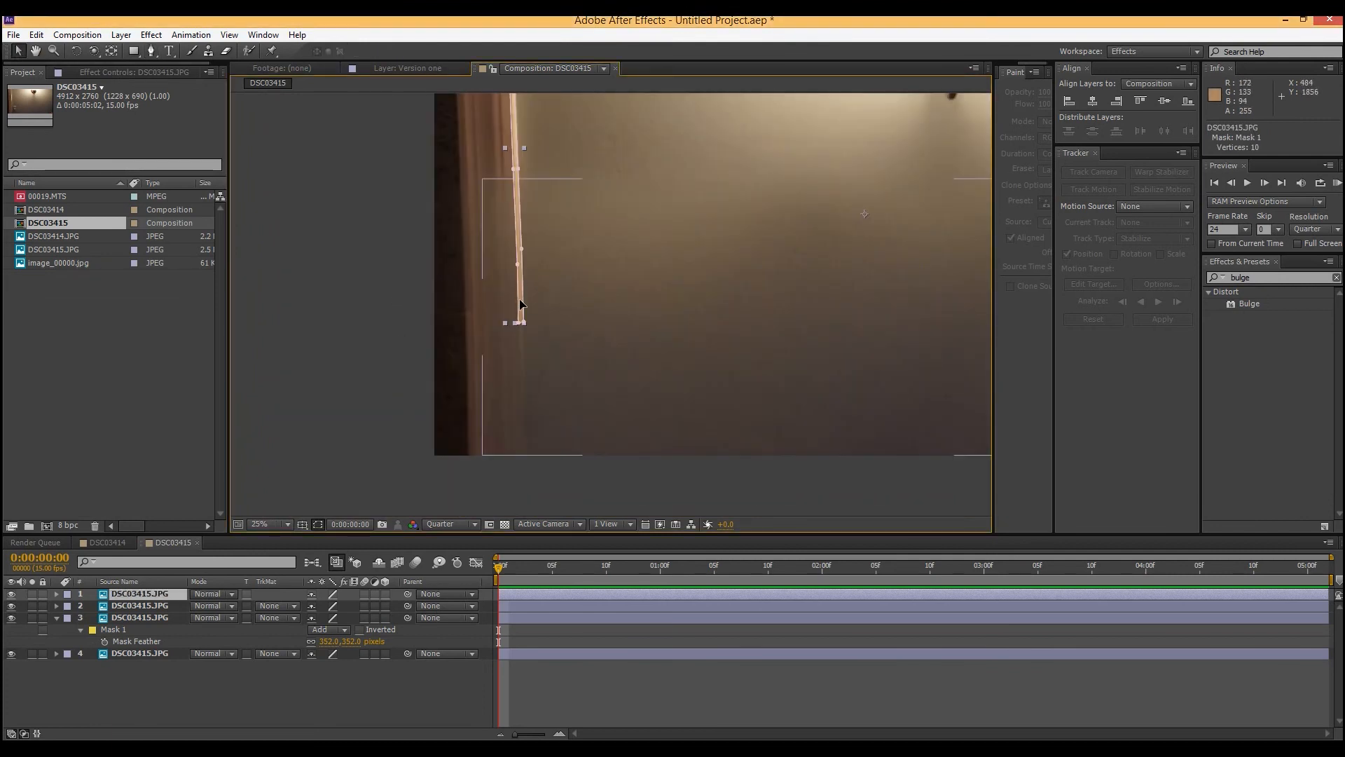
pyautogui.scroll(4, 520, 308)
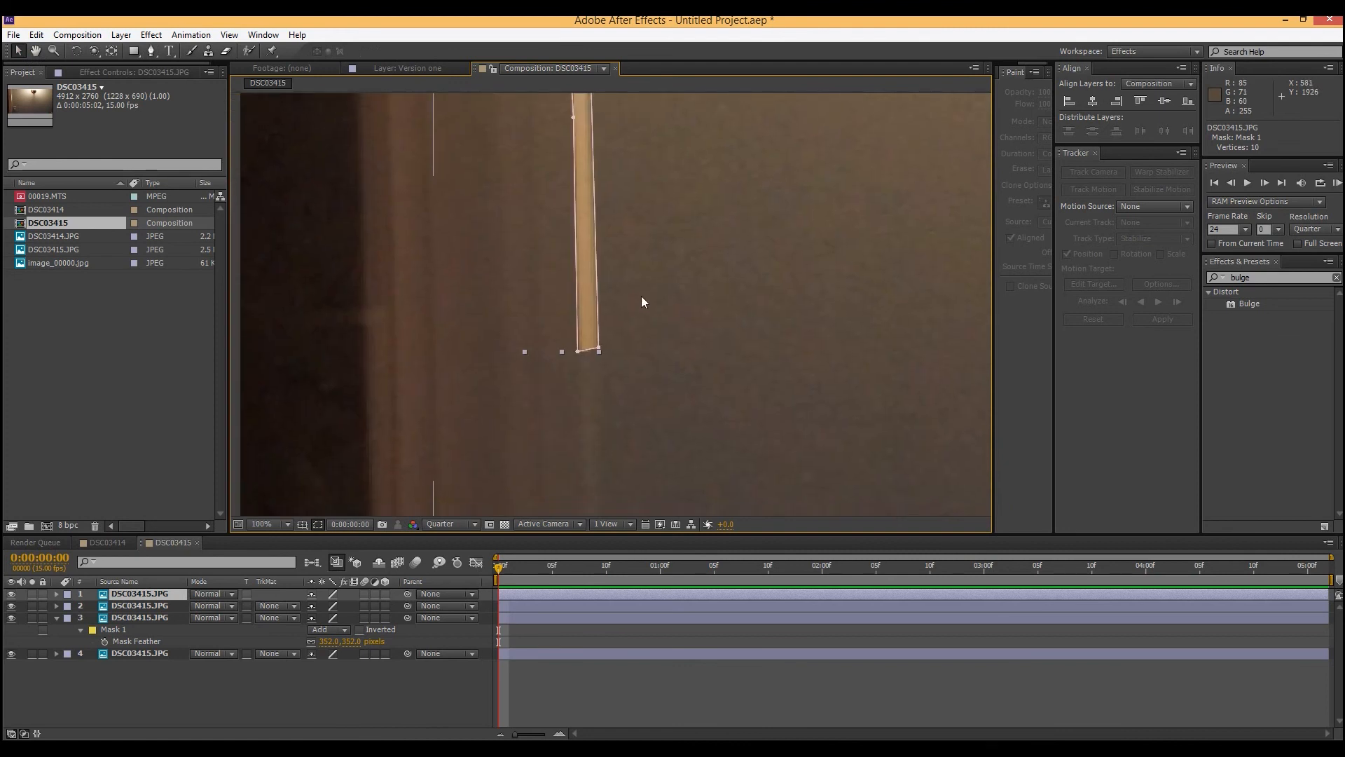
pyautogui.moveTo(590, 297); pyautogui.dragTo(596, 526)
pyautogui.scroll(-4, 453, 415)
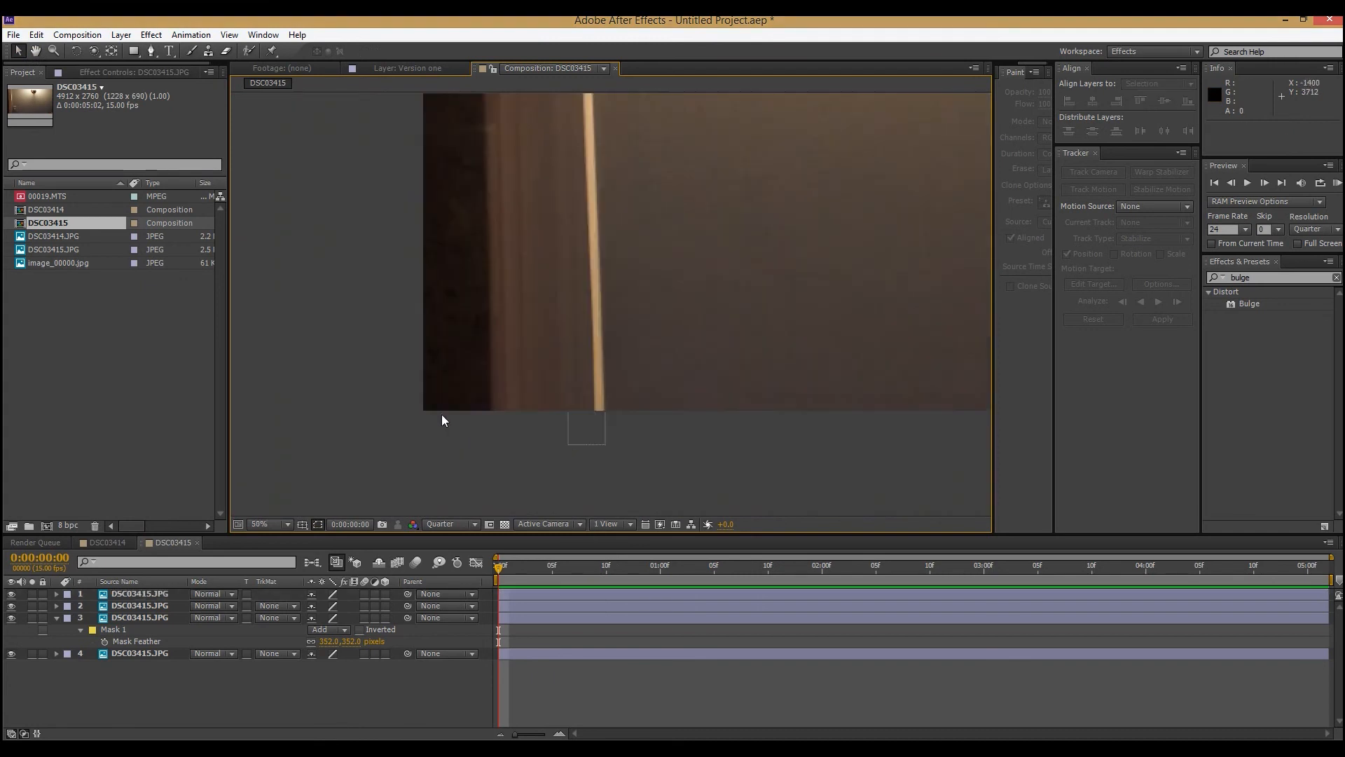
# - Shift the masked bright strip 32 pixels sideways to line it up with the upper door-frame edge
pyautogui.moveTo(441, 415); pyautogui.dragTo(422, 506)
pyautogui.moveTo(575, 142); pyautogui.dragTo(580, 141)
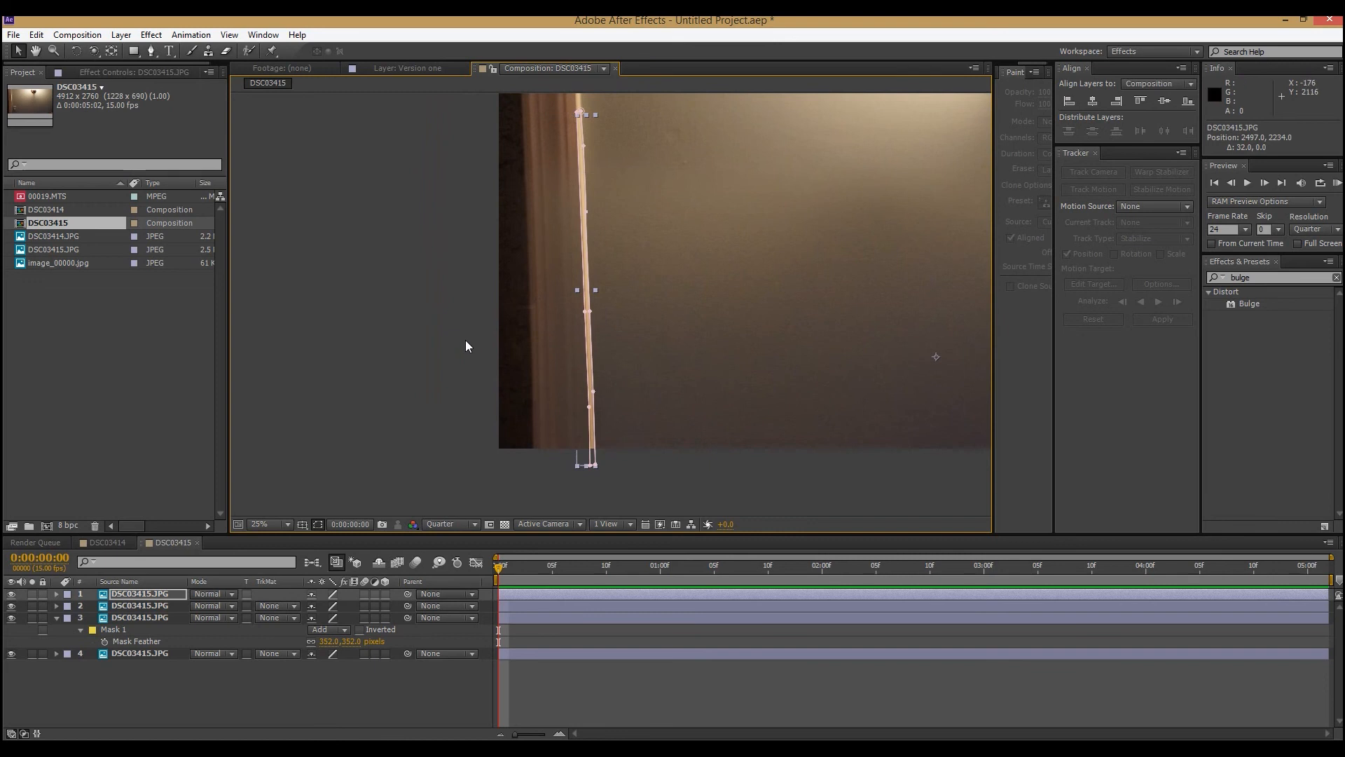
pyautogui.click(450, 369)
# - Set the mask feather of the bright strip's layer to 34 pixels
pyautogui.scroll(2, 444, 445)
pyautogui.moveTo(444, 446); pyautogui.dragTo(450, 241)
pyautogui.click(140, 593)
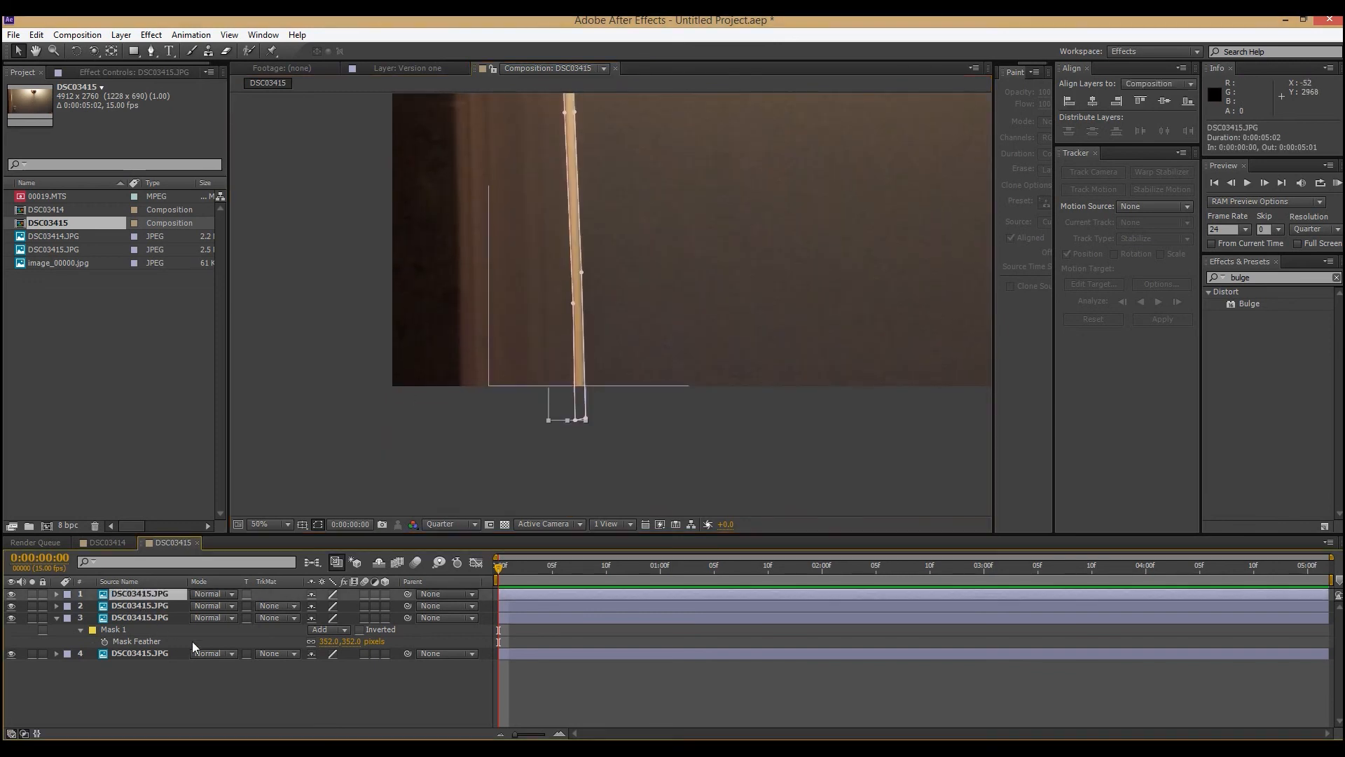
pyautogui.press('f')
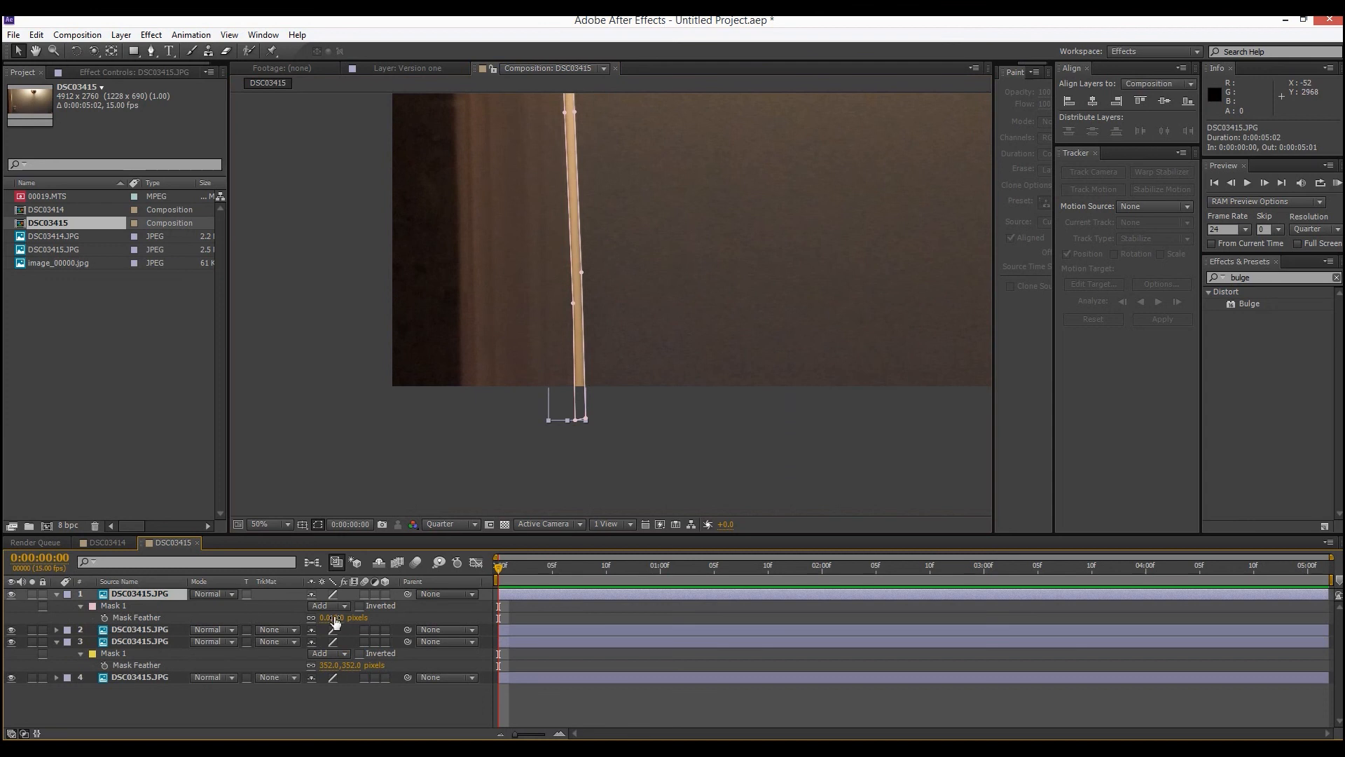
pyautogui.moveTo(336, 618); pyautogui.dragTo(362, 617)
pyautogui.click(375, 435)
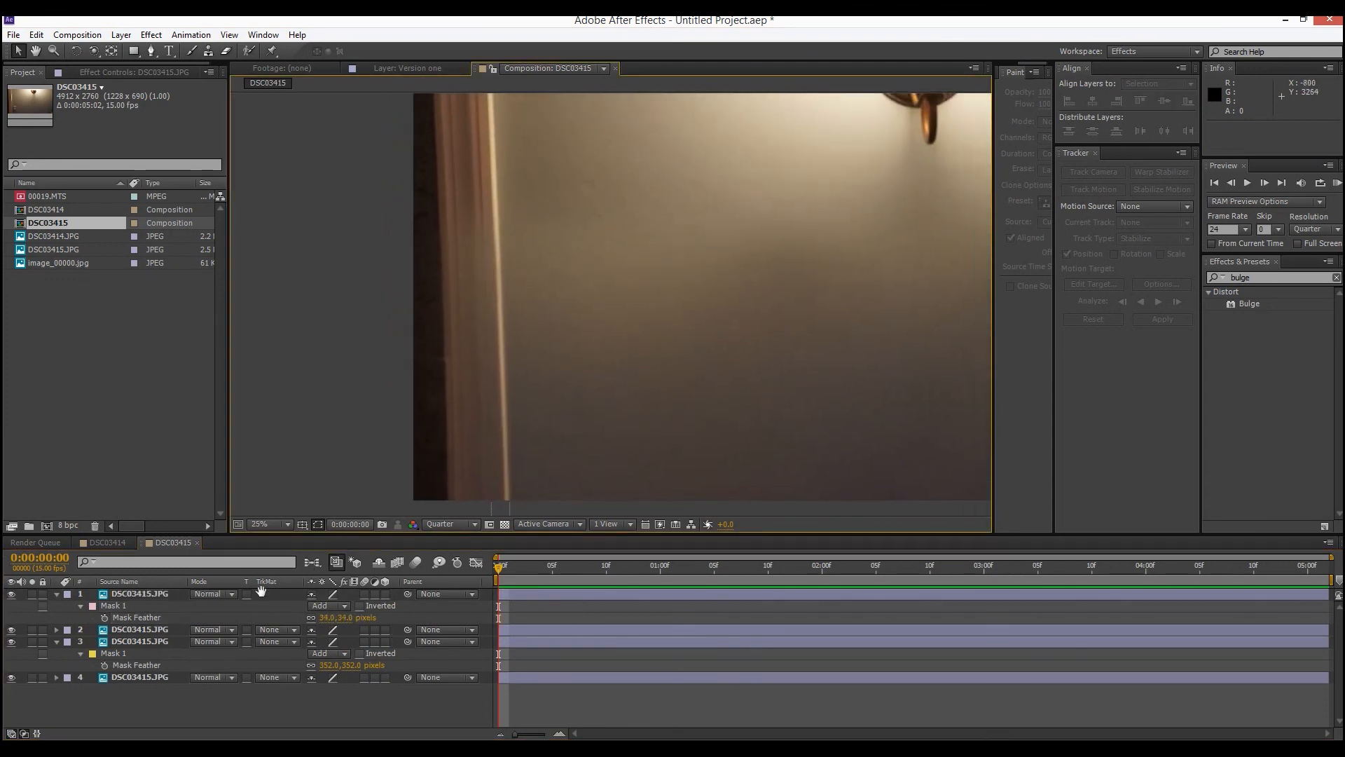
# - Toggle the visibility of the three retouching layers to compare the cleaned wall and door frame with the original photo
pyautogui.moveTo(684, 458); pyautogui.dragTo(588, 552)
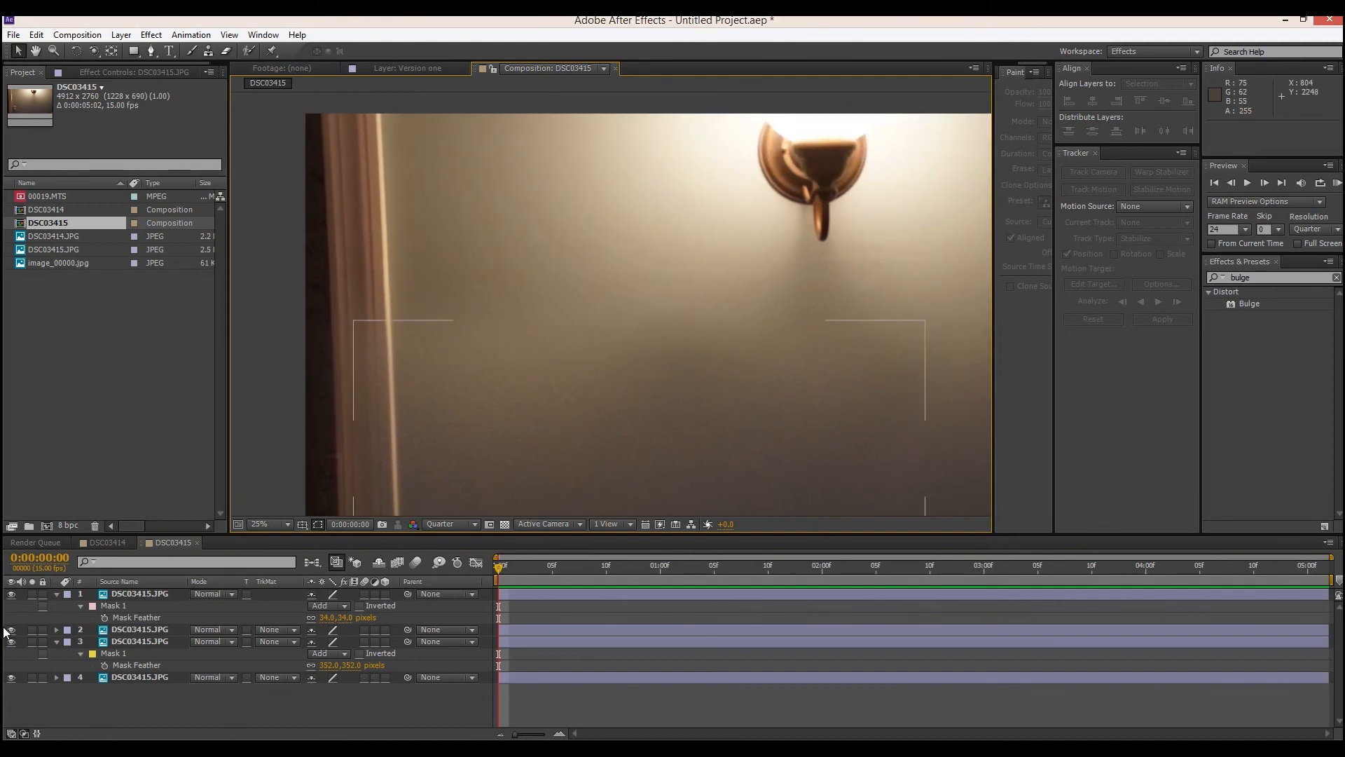
pyautogui.click(8, 595)
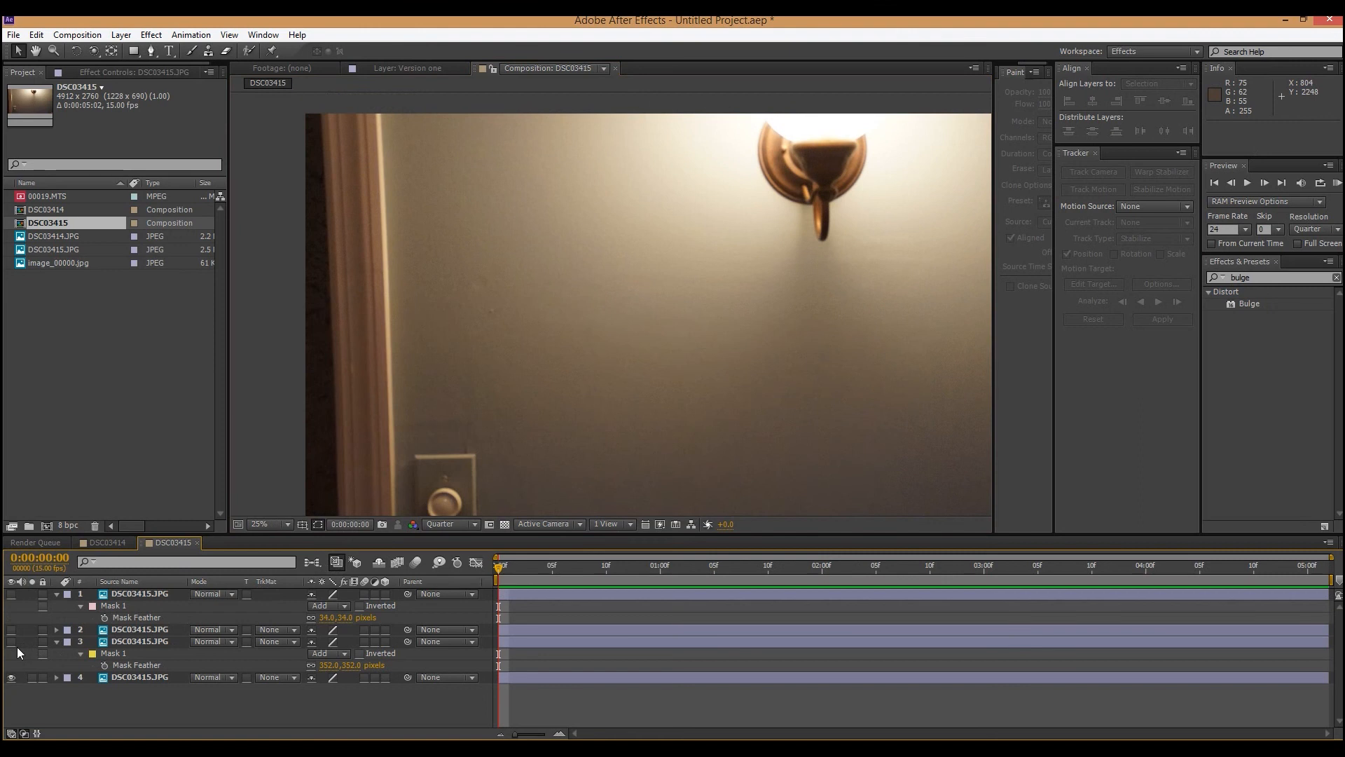
pyautogui.moveTo(11, 642); pyautogui.dragTo(21, 528)
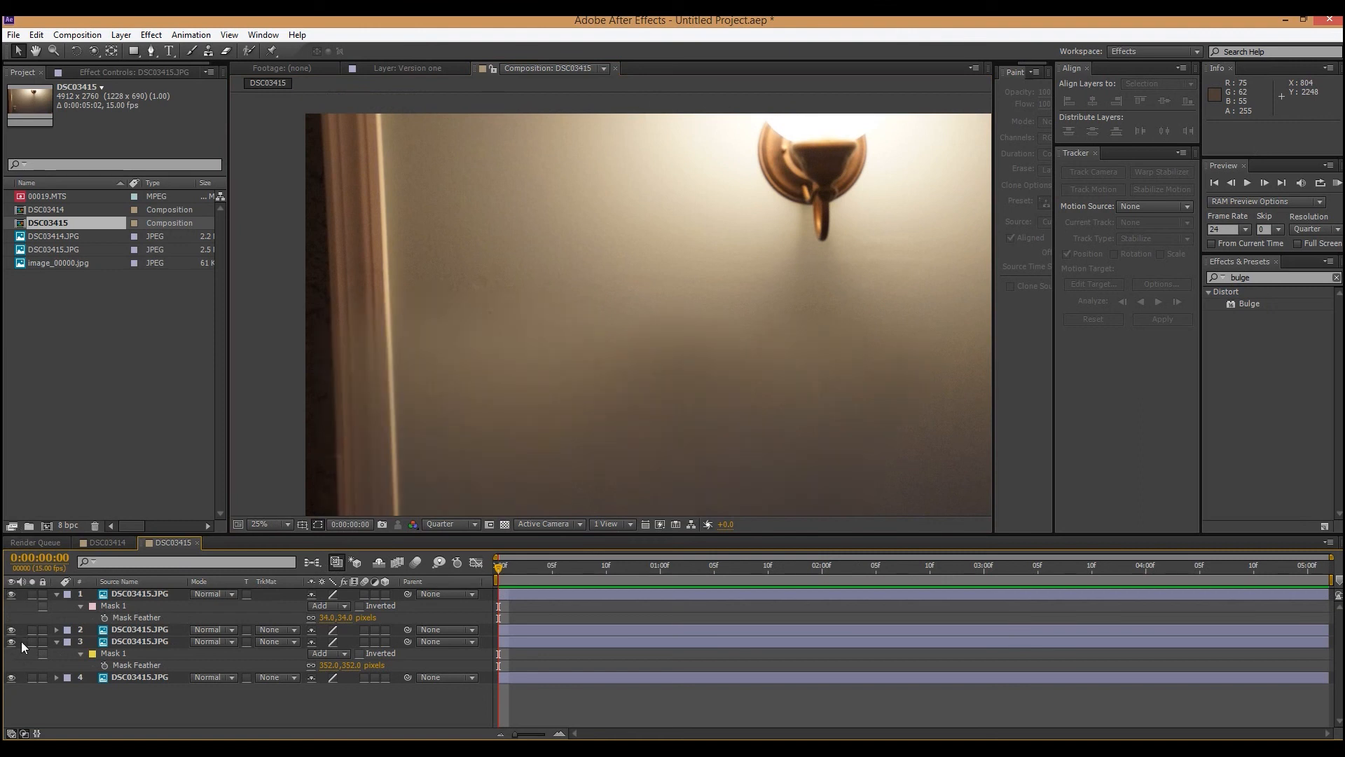
pyautogui.click(11, 593)
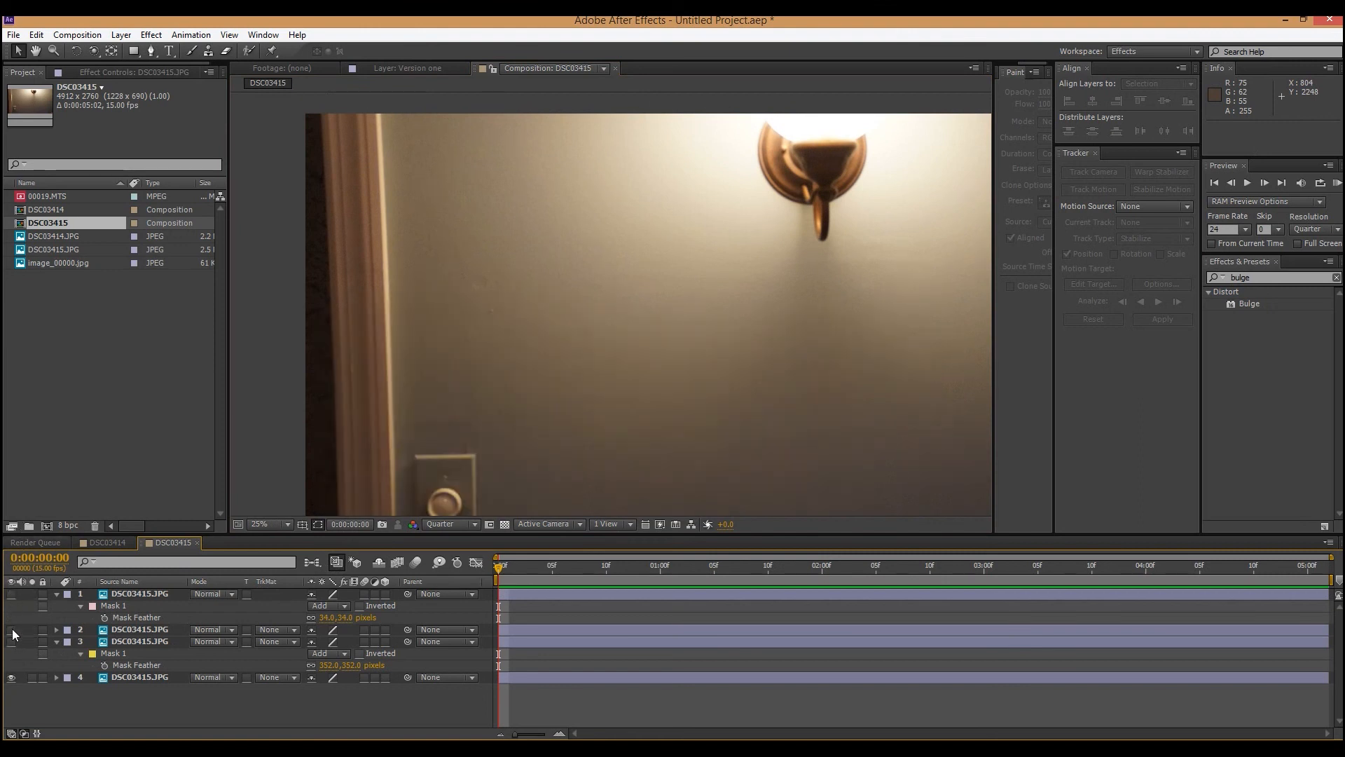